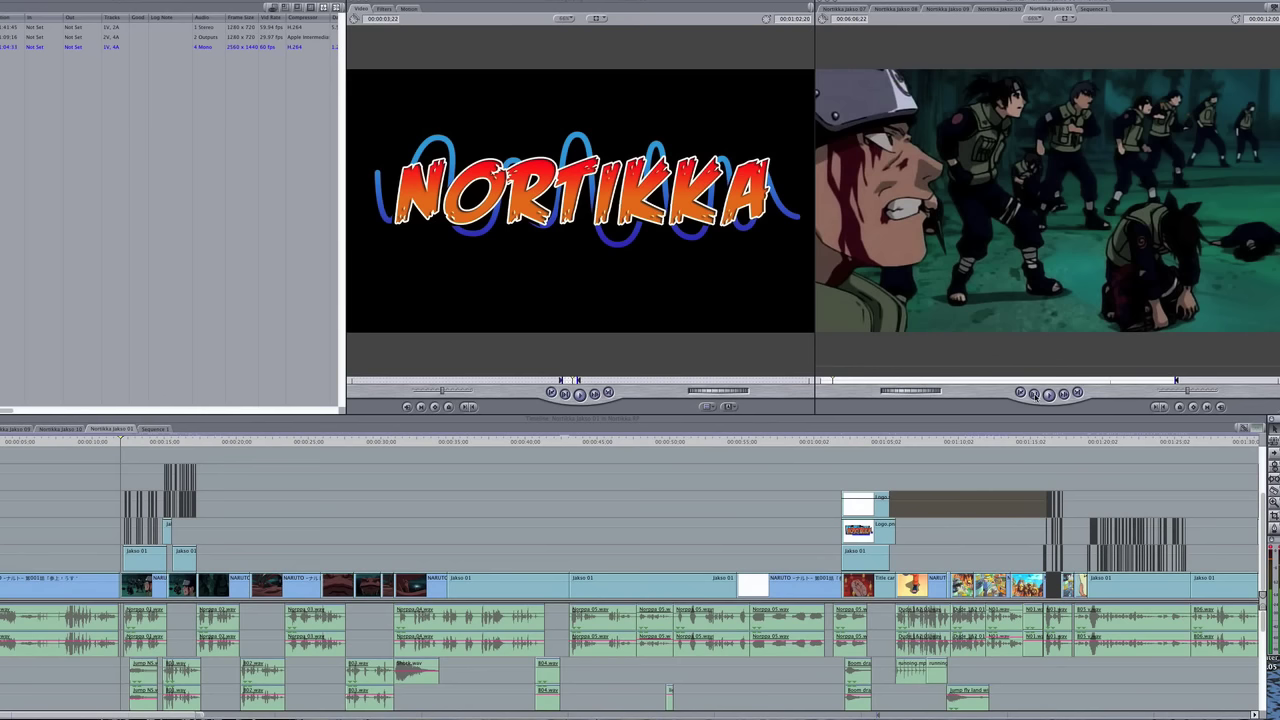
Scrub the opening scene forward to about 00:00:35 and play the Nortikka logo title section near 00:01:05.
drag(210, 442, 461, 446)
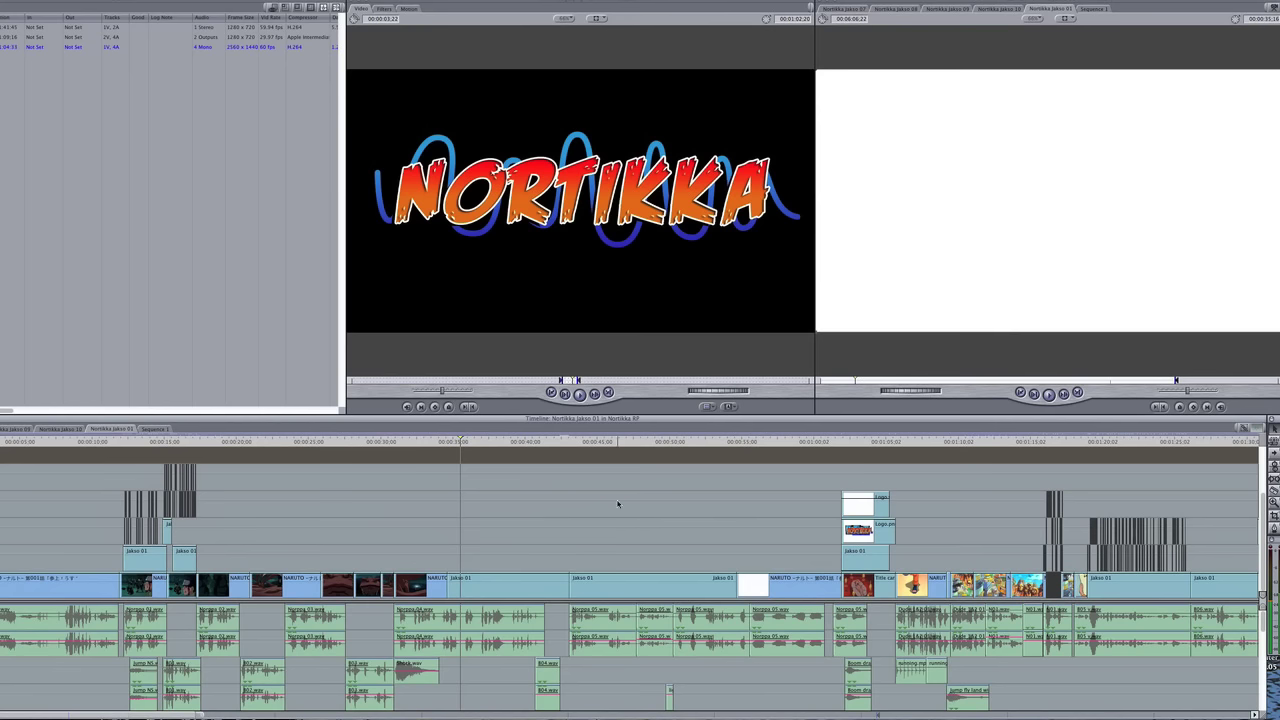
scroll(695, 507, right, 5)
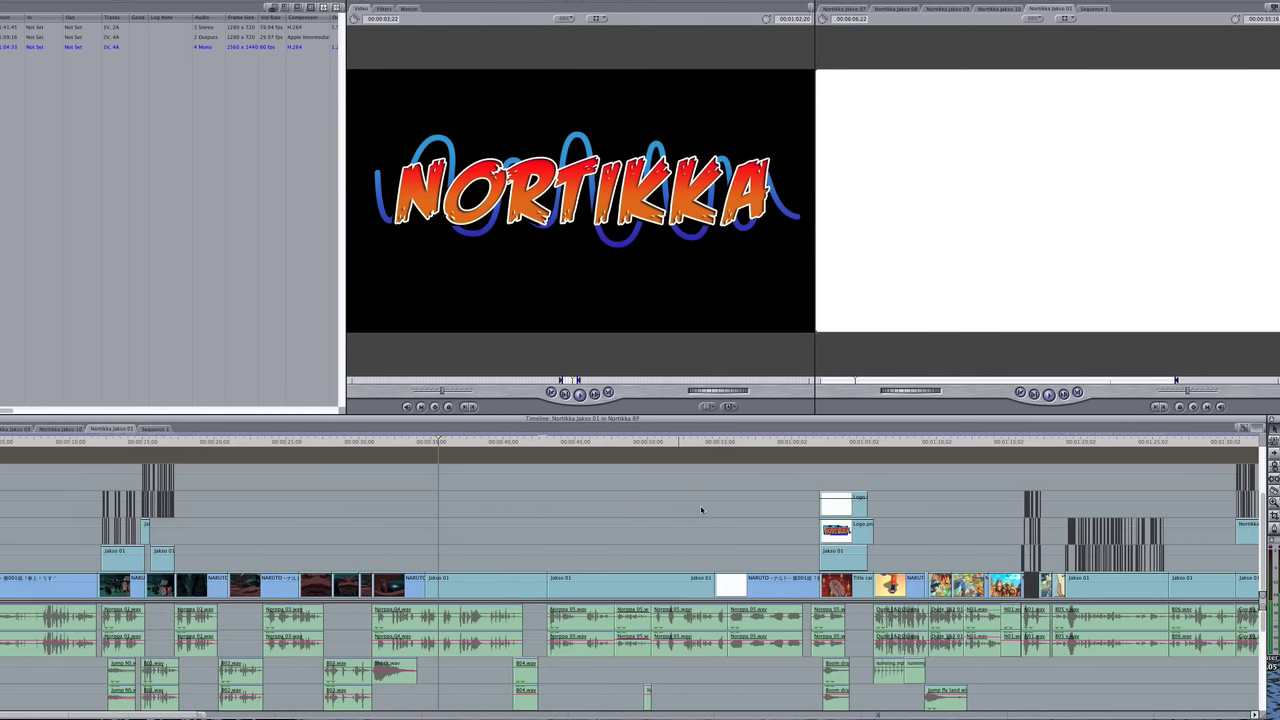
scroll(701, 510, right, 8)
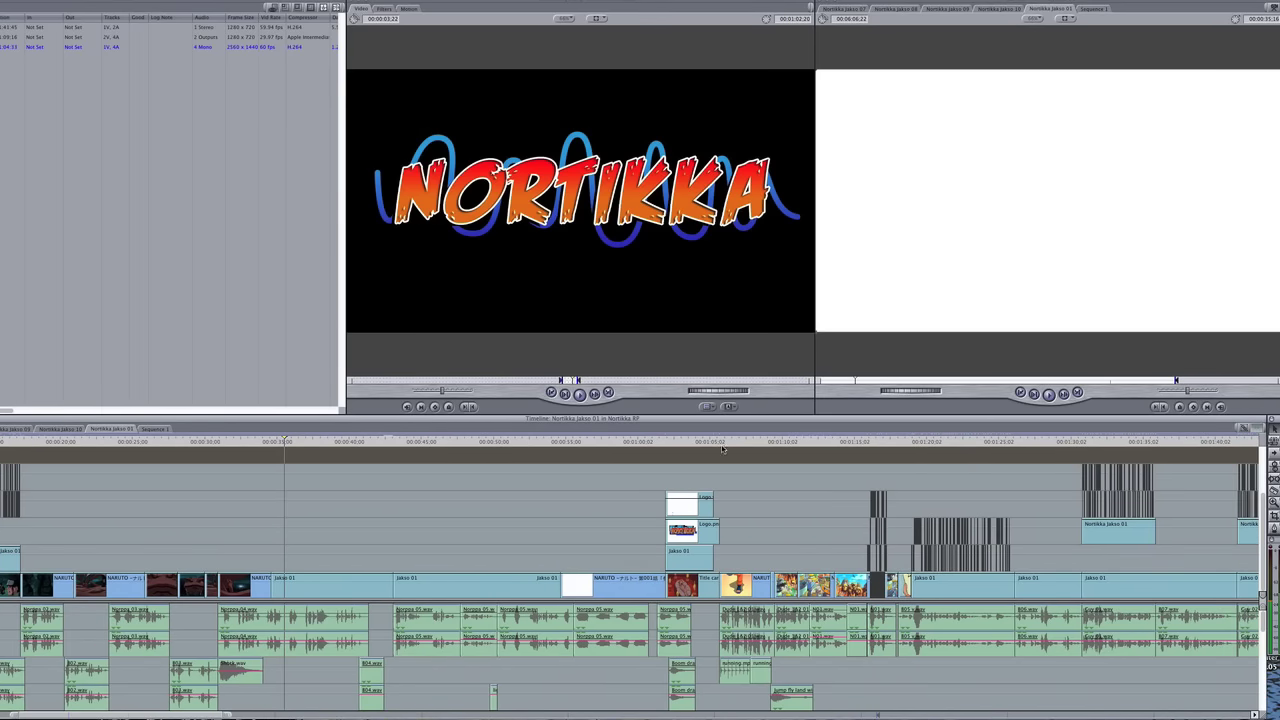
click(715, 441)
key(space)
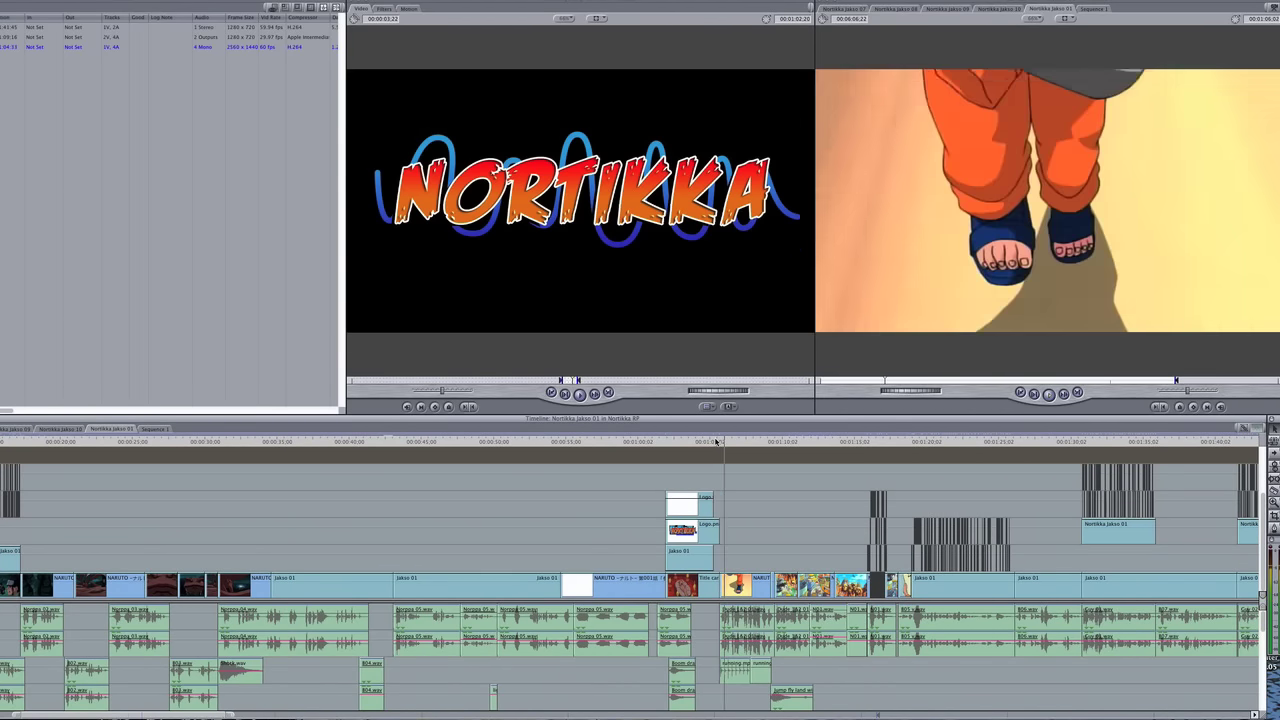
click(706, 441)
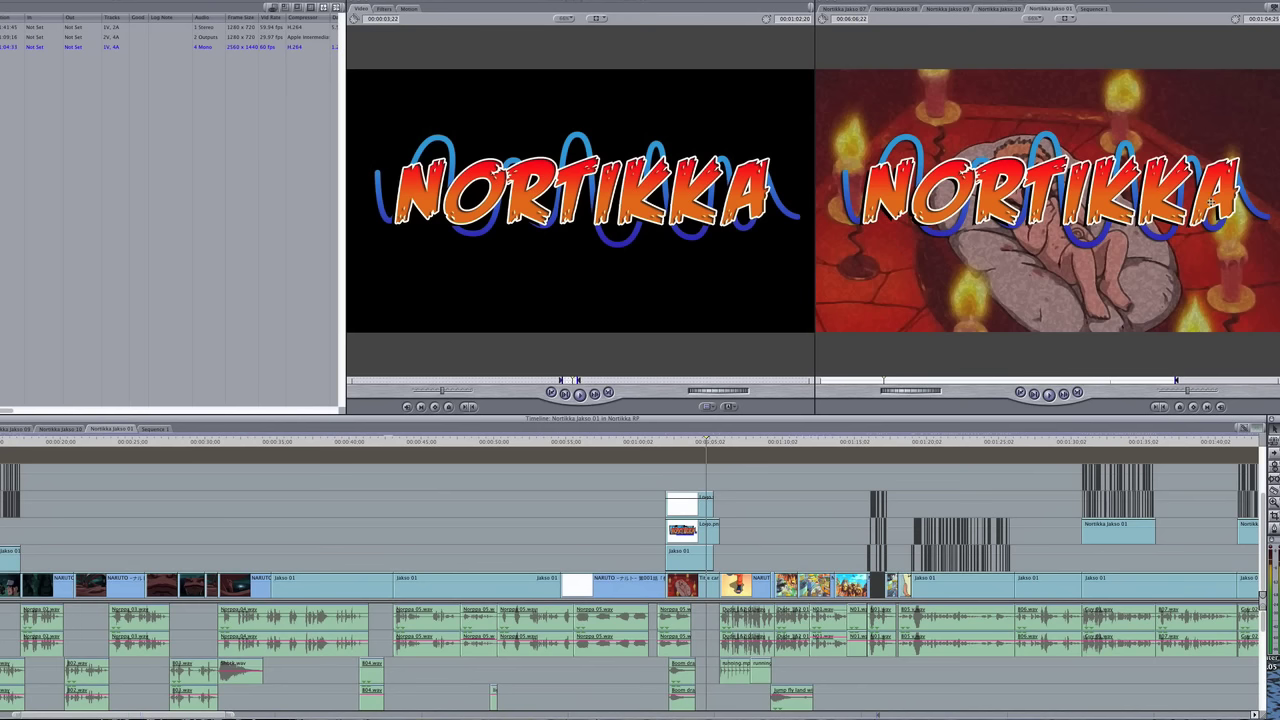
key(space)
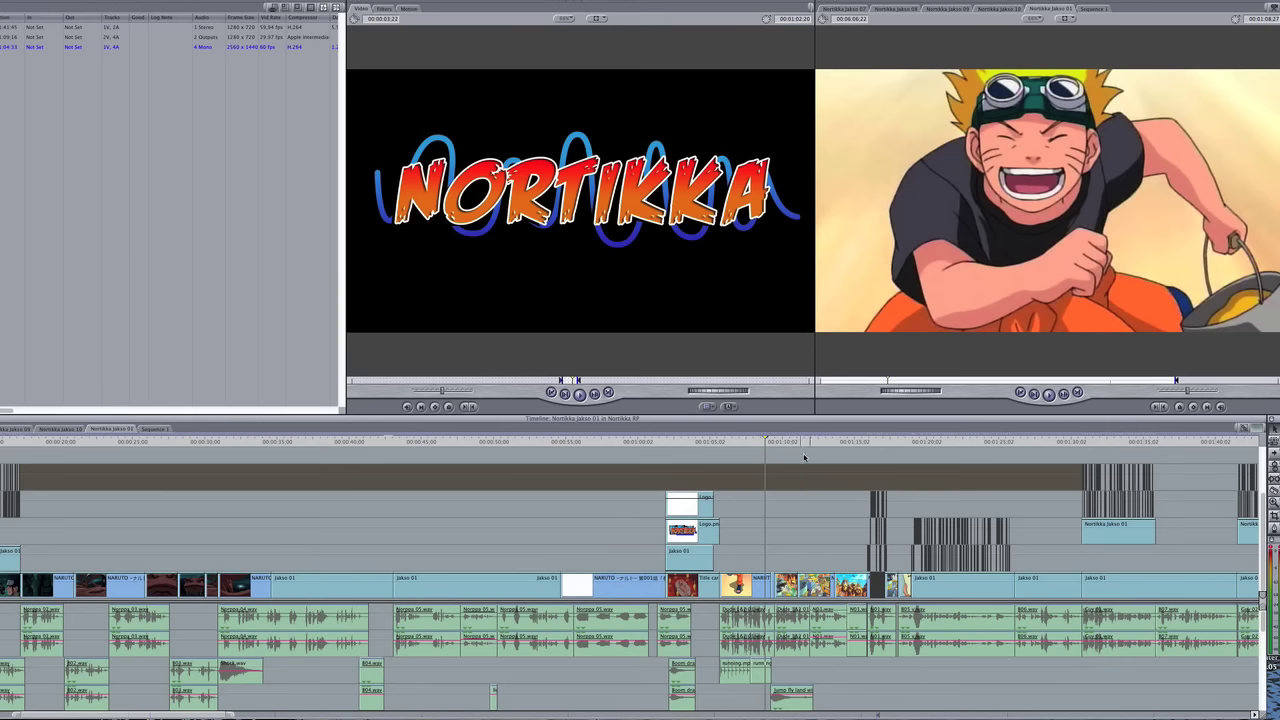
key(space)
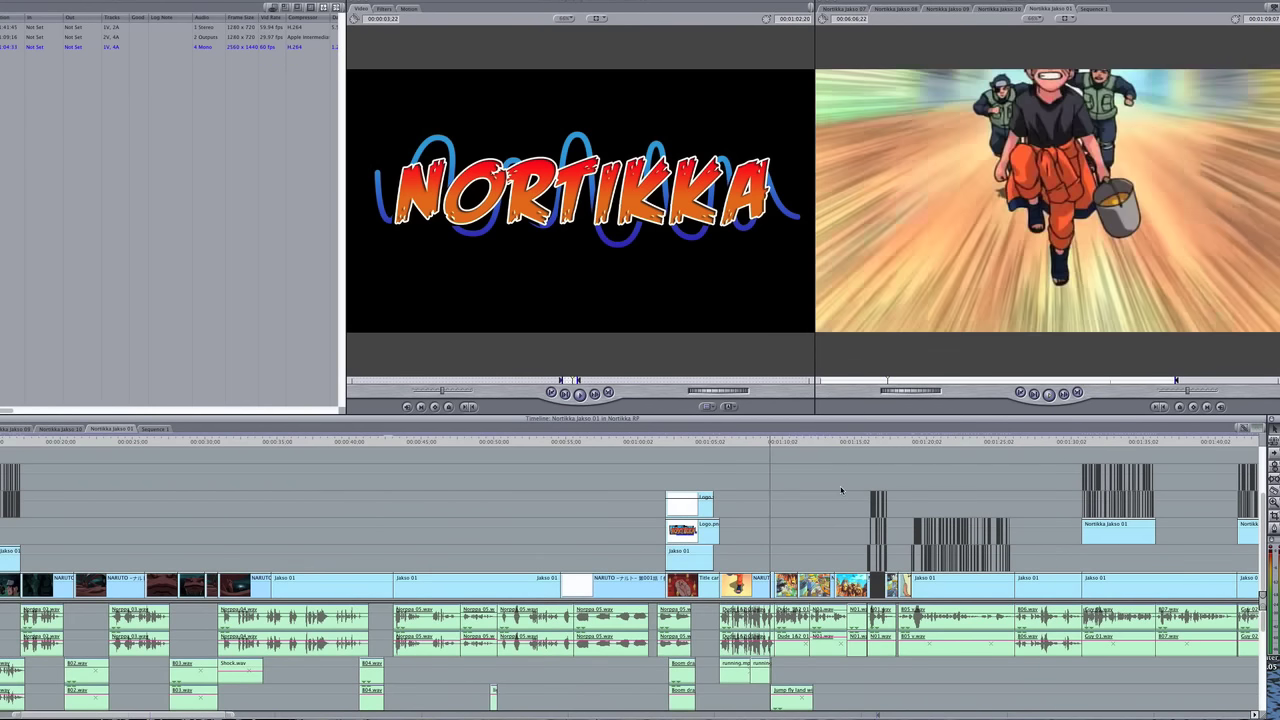
Play the jumping shot with the paint bucket, starting from about 00:01:15.
click(863, 441)
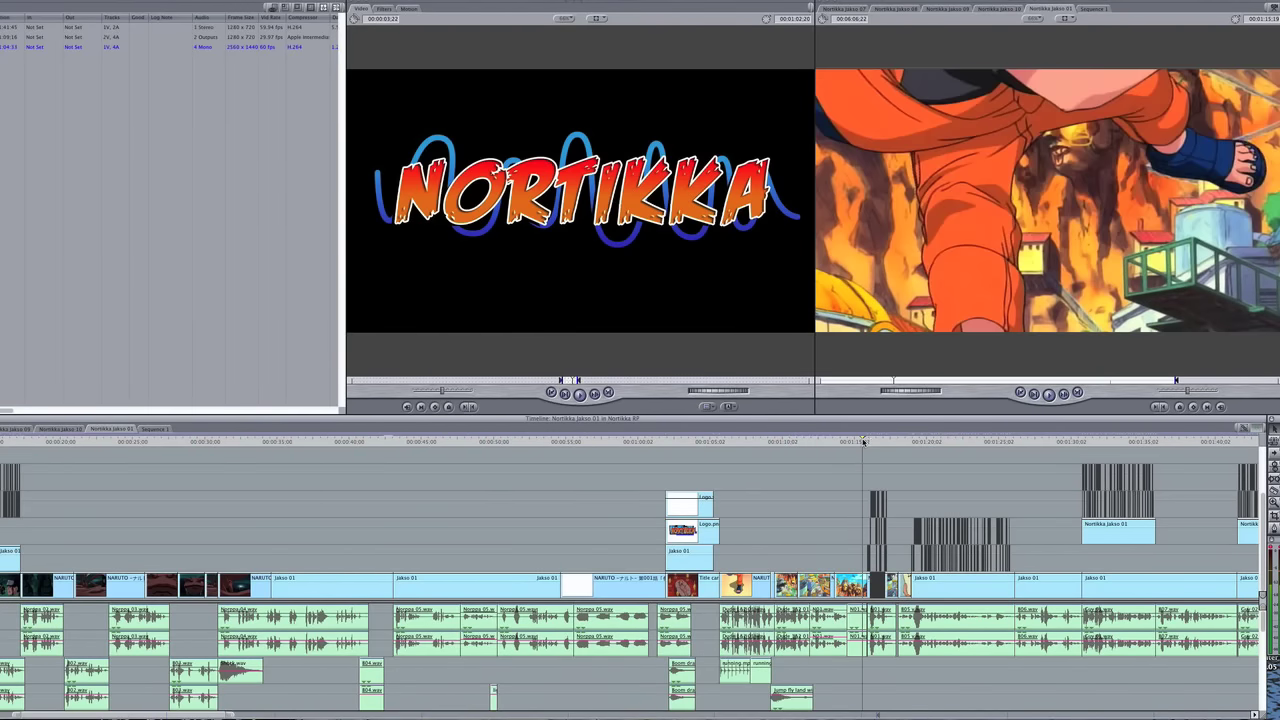
click(897, 480)
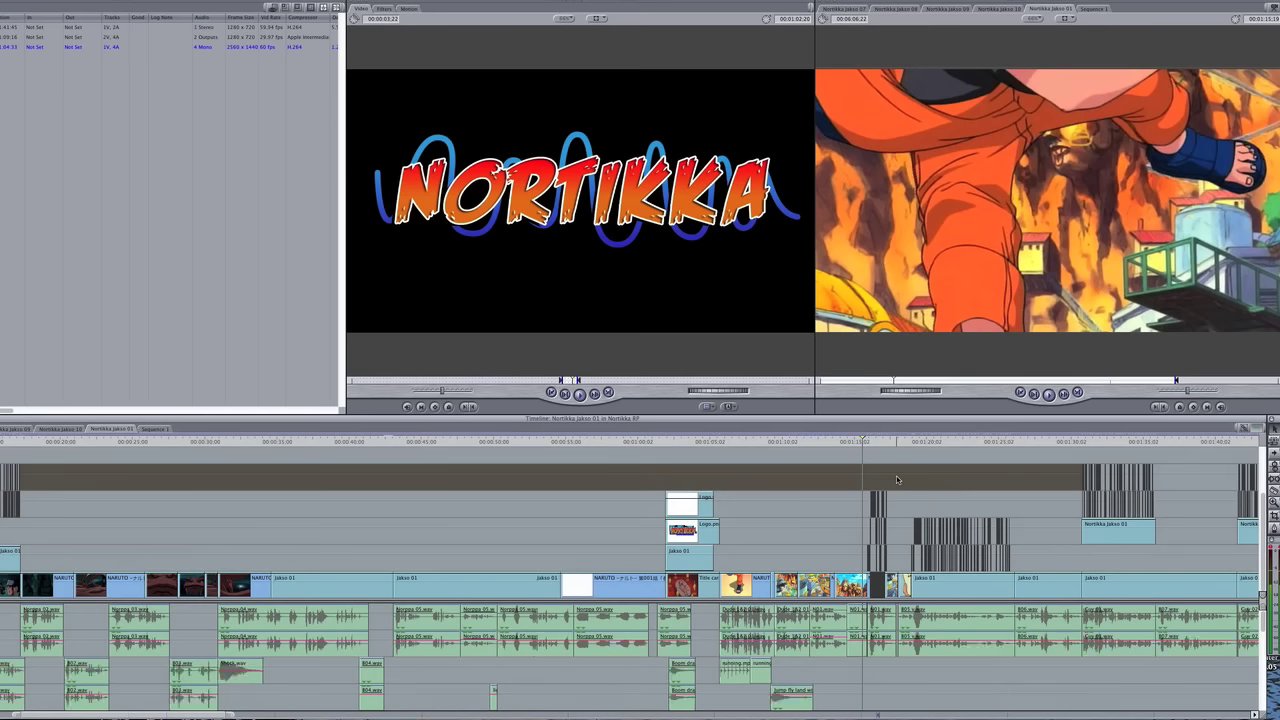
key(space)
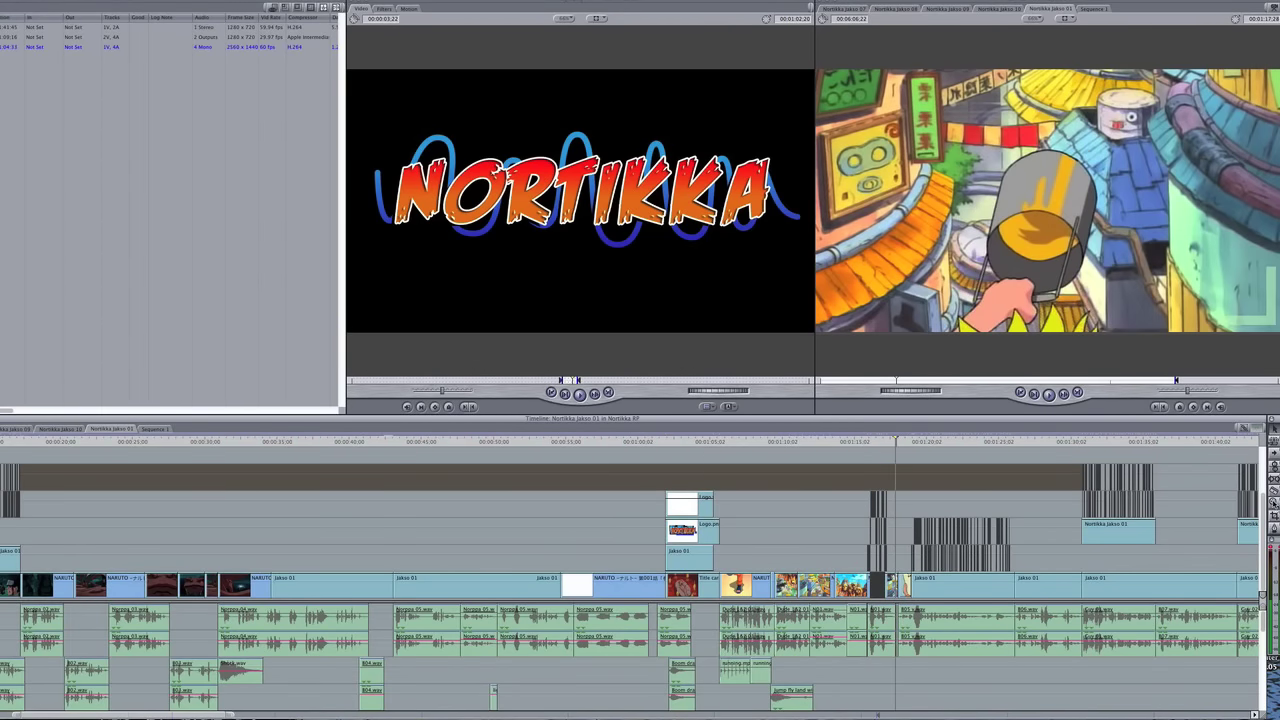
Locate the spare copy of the jumping shot near 00:06:37 at the sequence's end and place the playhead at its start.
scroll(956, 545, right, 10)
scroll(956, 545, right, 15)
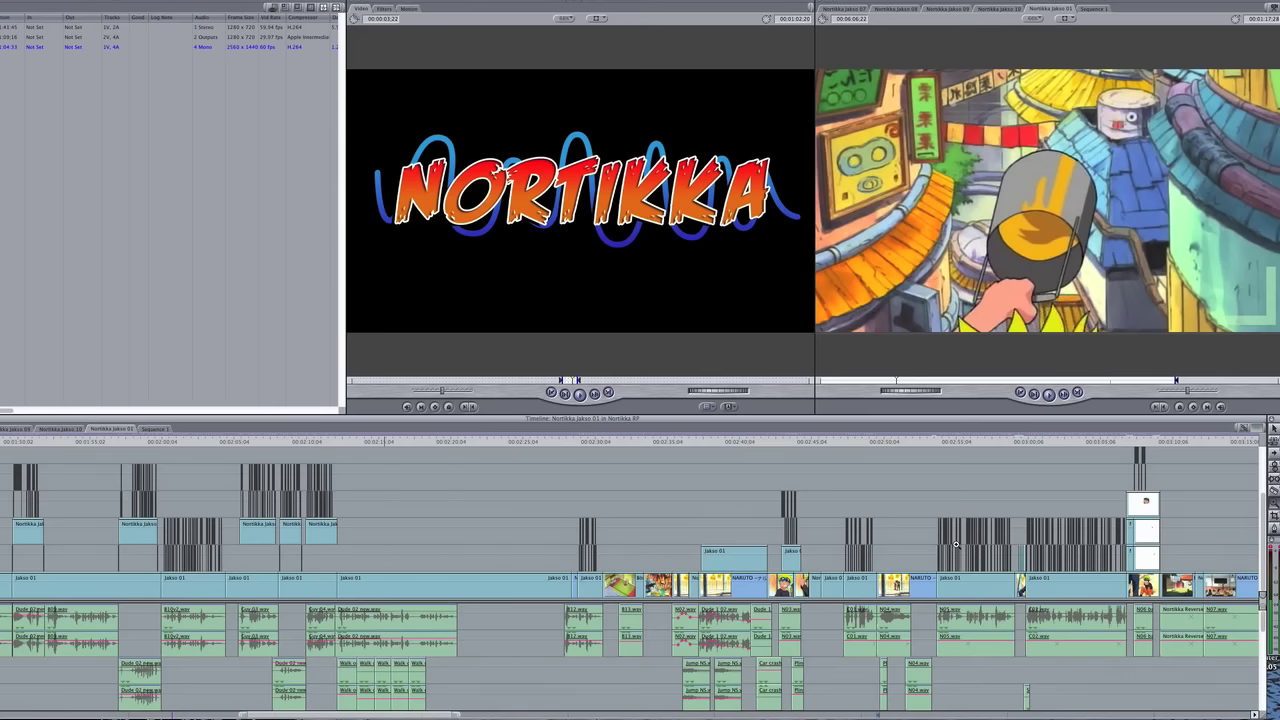
scroll(946, 550, right, 15)
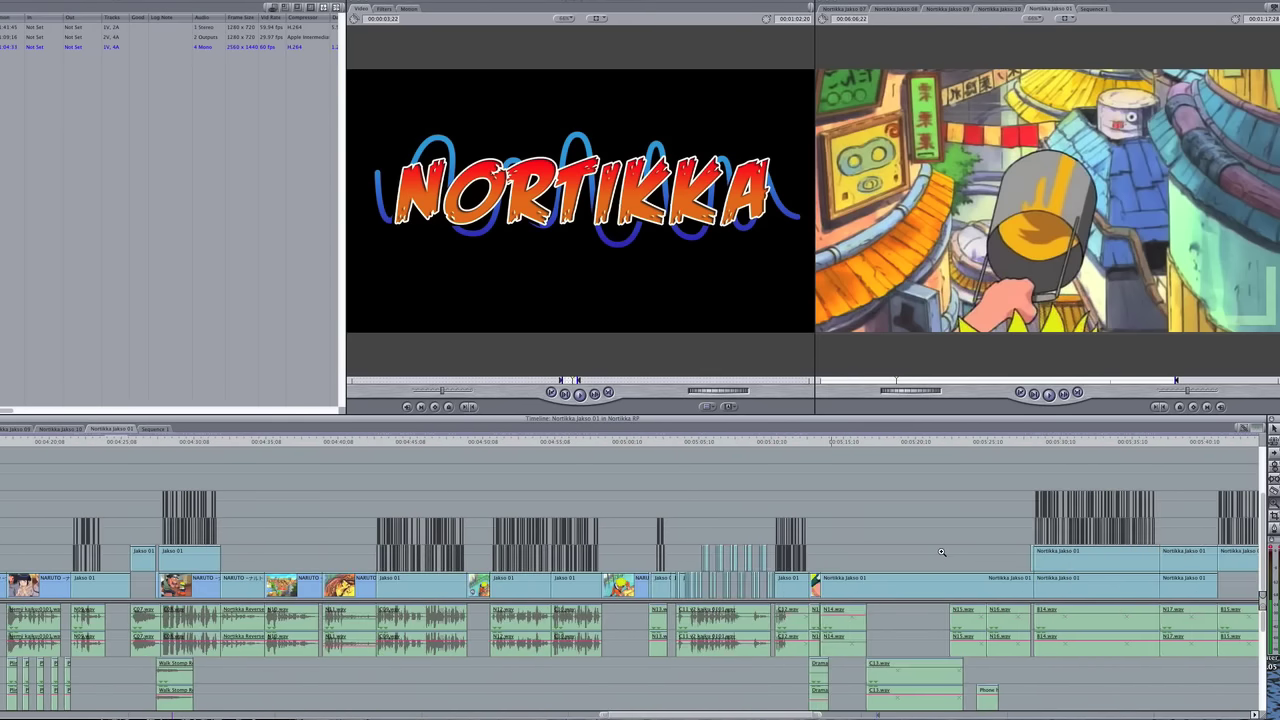
click(733, 553)
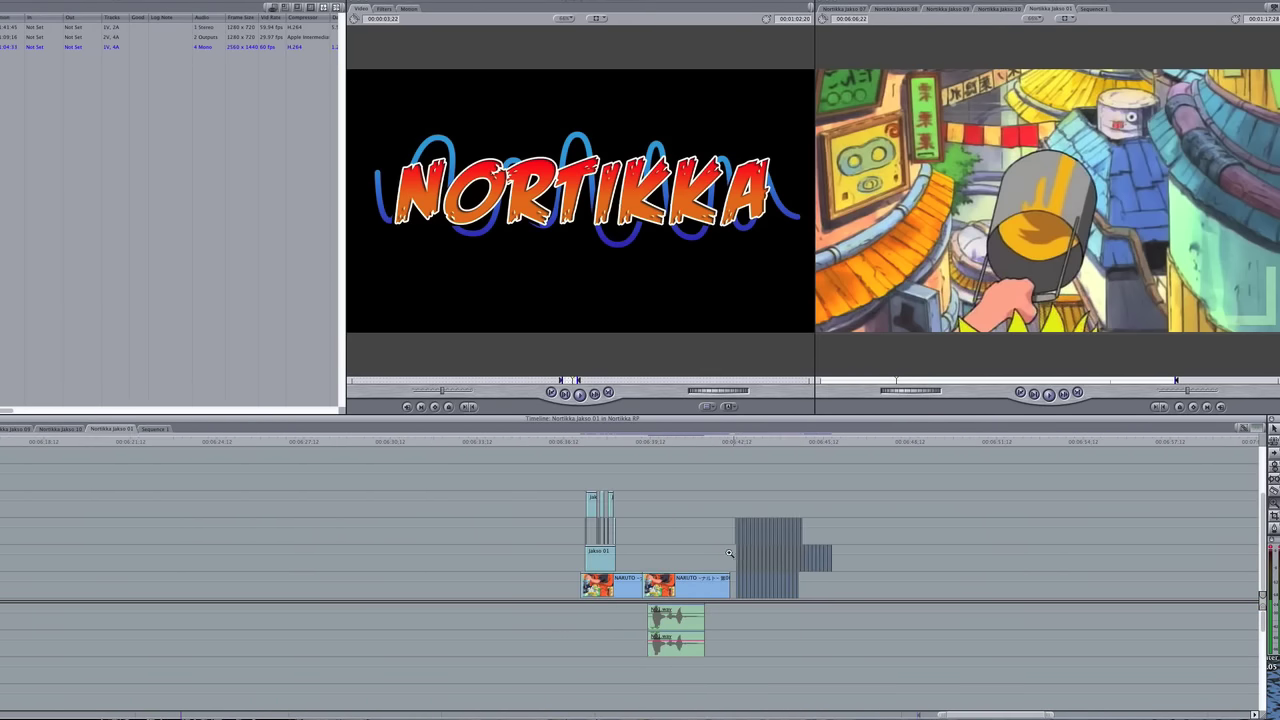
click(642, 540)
click(575, 535)
click(463, 525)
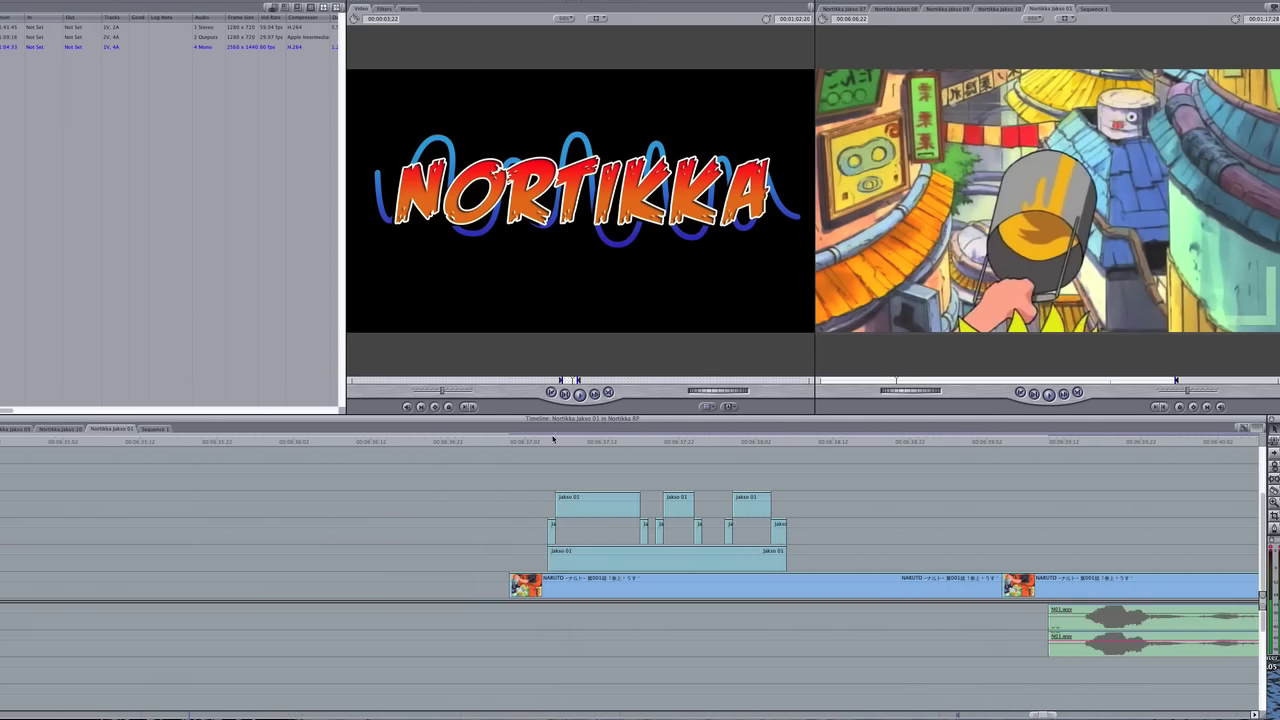
click(506, 443)
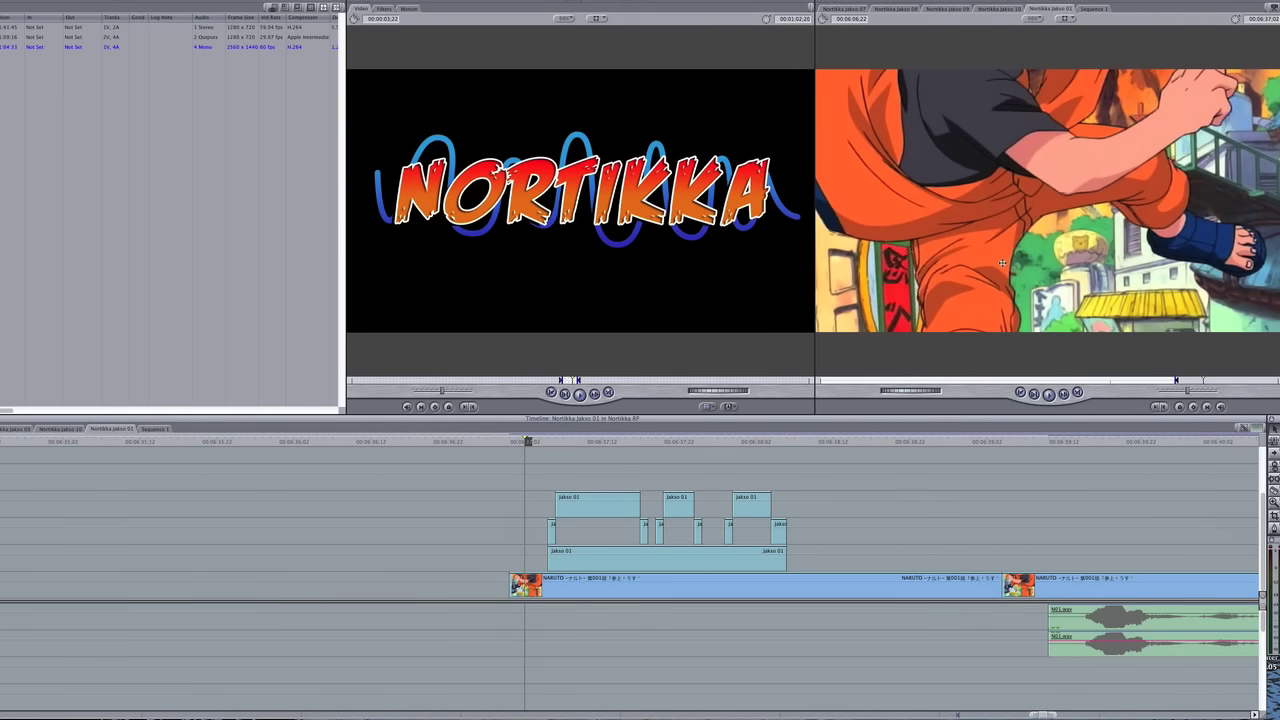
Examine the spare shot frame by frame and in playback, and return the playhead to where its mouth clips start.
key(Right)
key(Right)
key(Right)
key(Right)
key(Right)
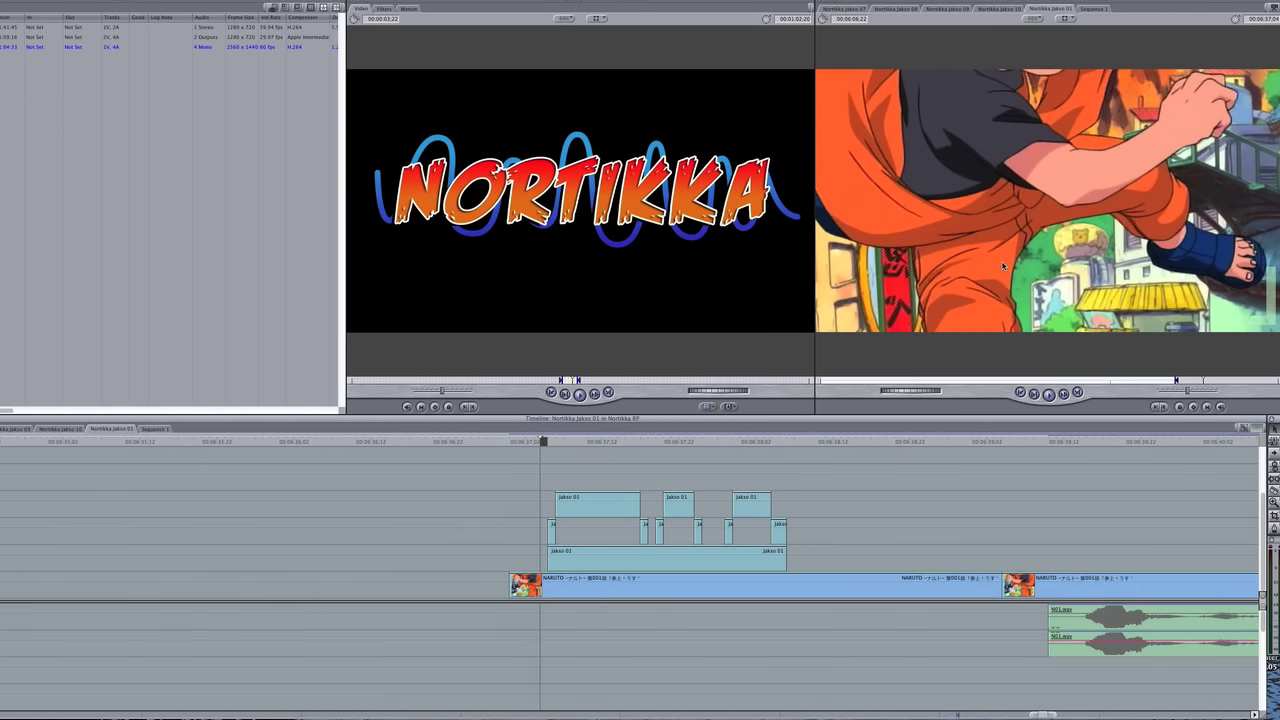
key(Right)
key(space)
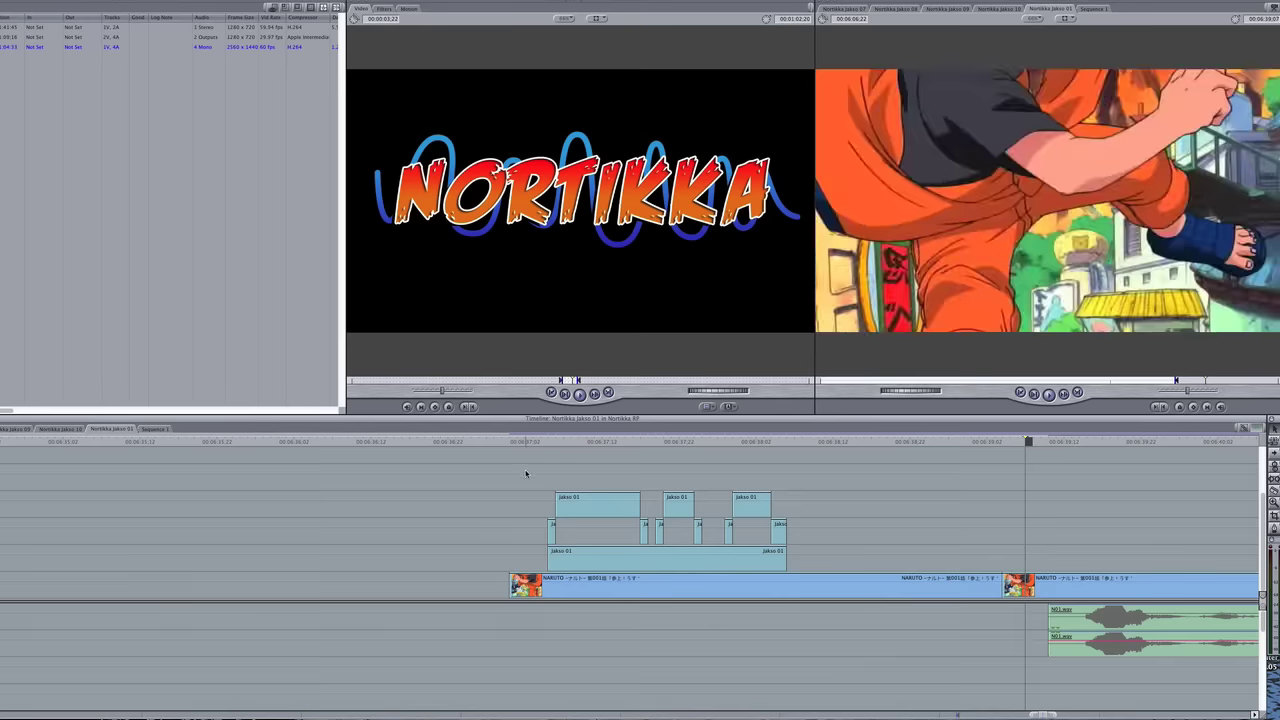
drag(518, 441, 748, 441)
drag(927, 452, 957, 453)
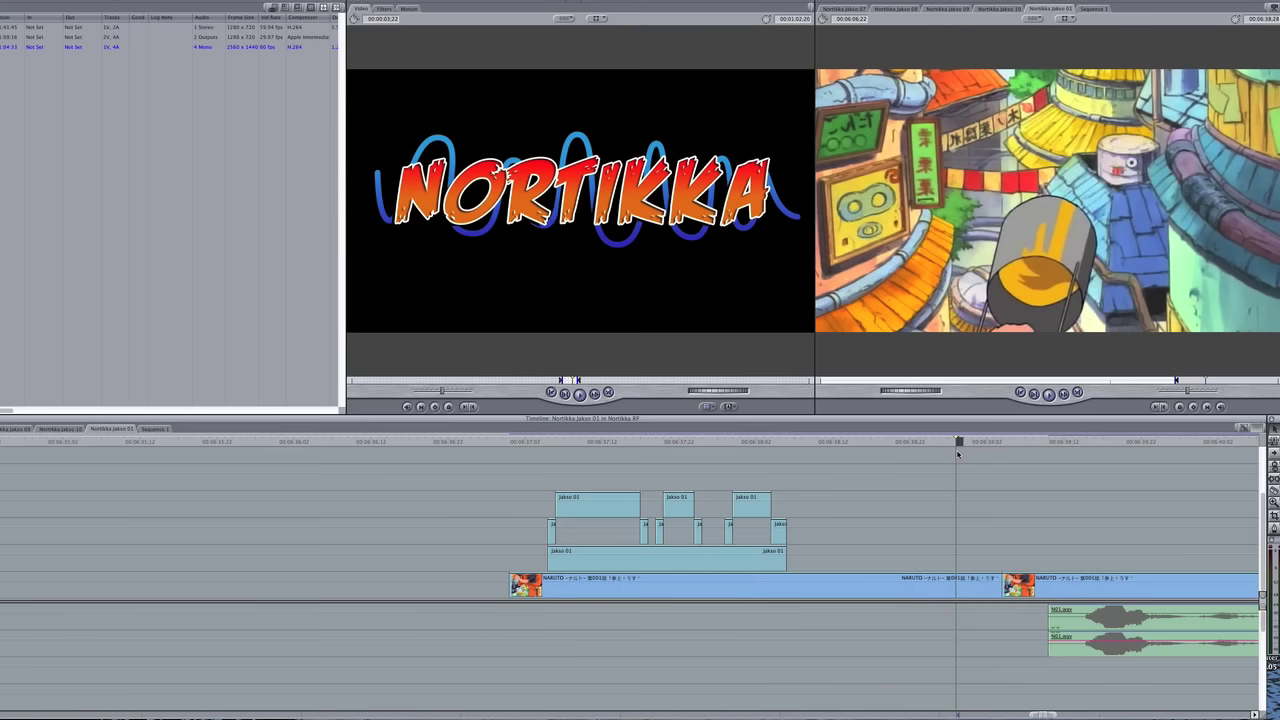
click(549, 442)
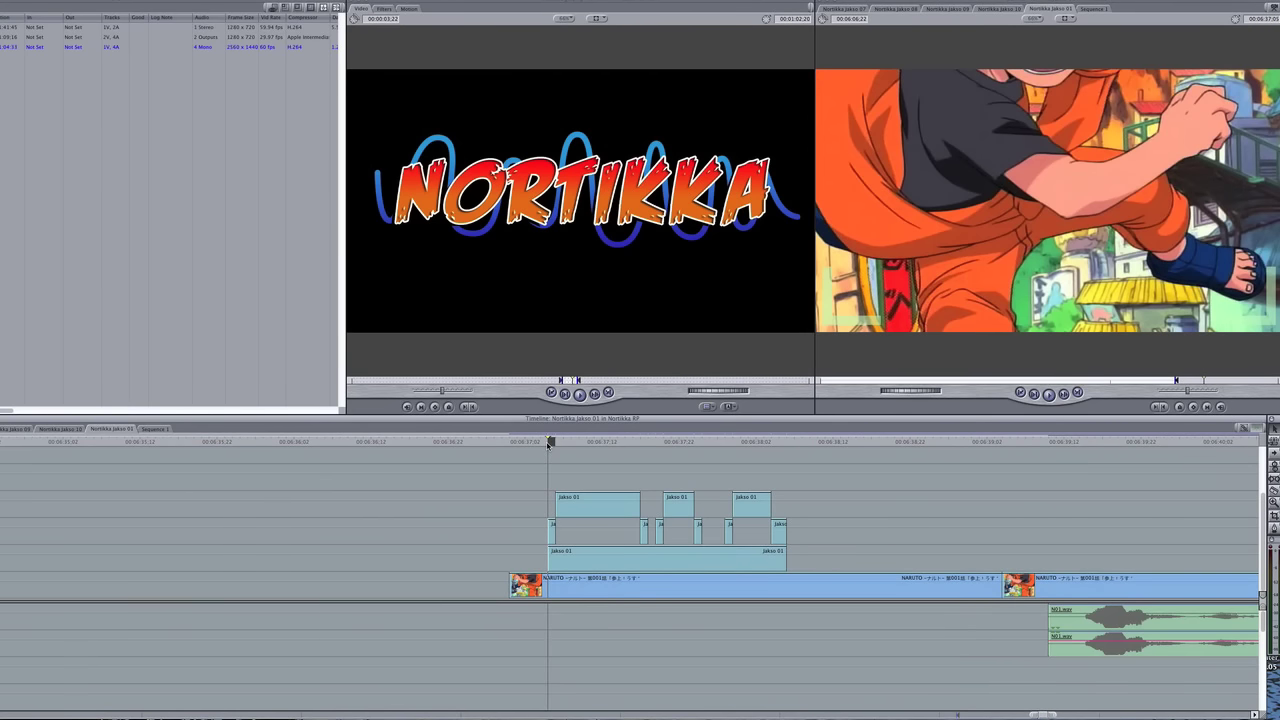
Open the long Jakso 01 mouth clip directly above the base footage in the viewer and examine its frames one by one.
double_click(605, 562)
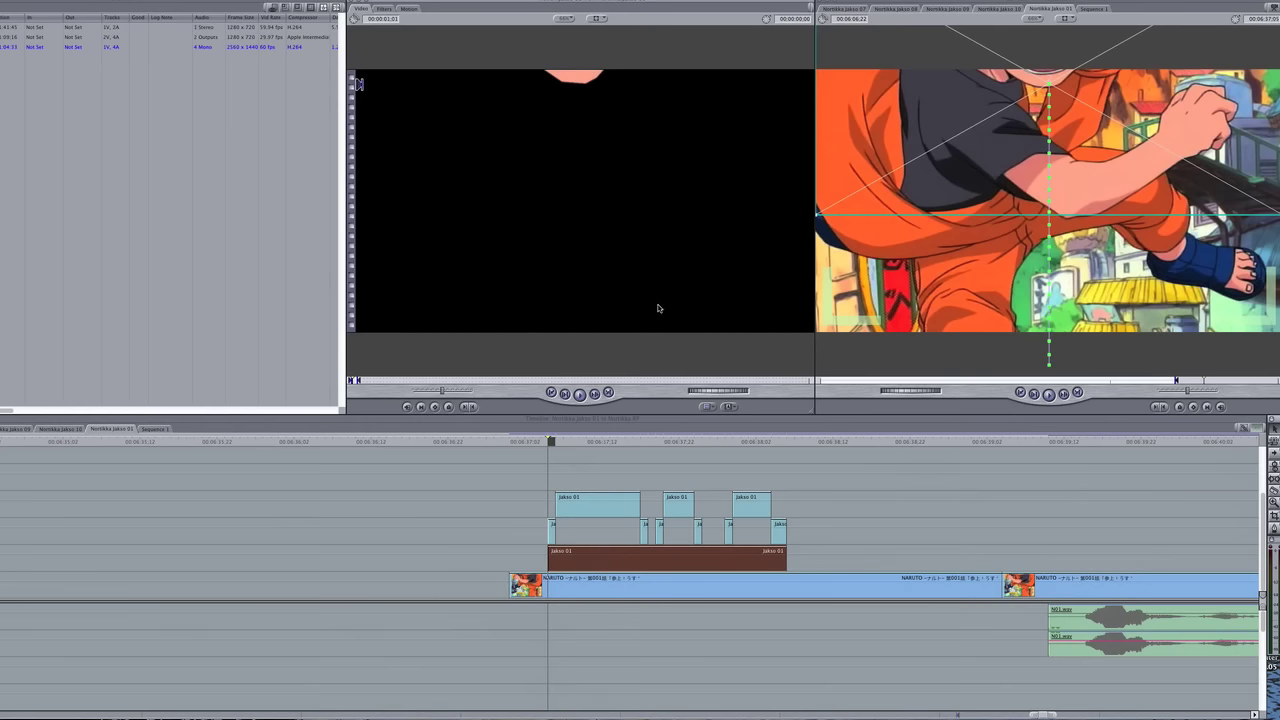
key(Right)
key(Right)
key(Right)
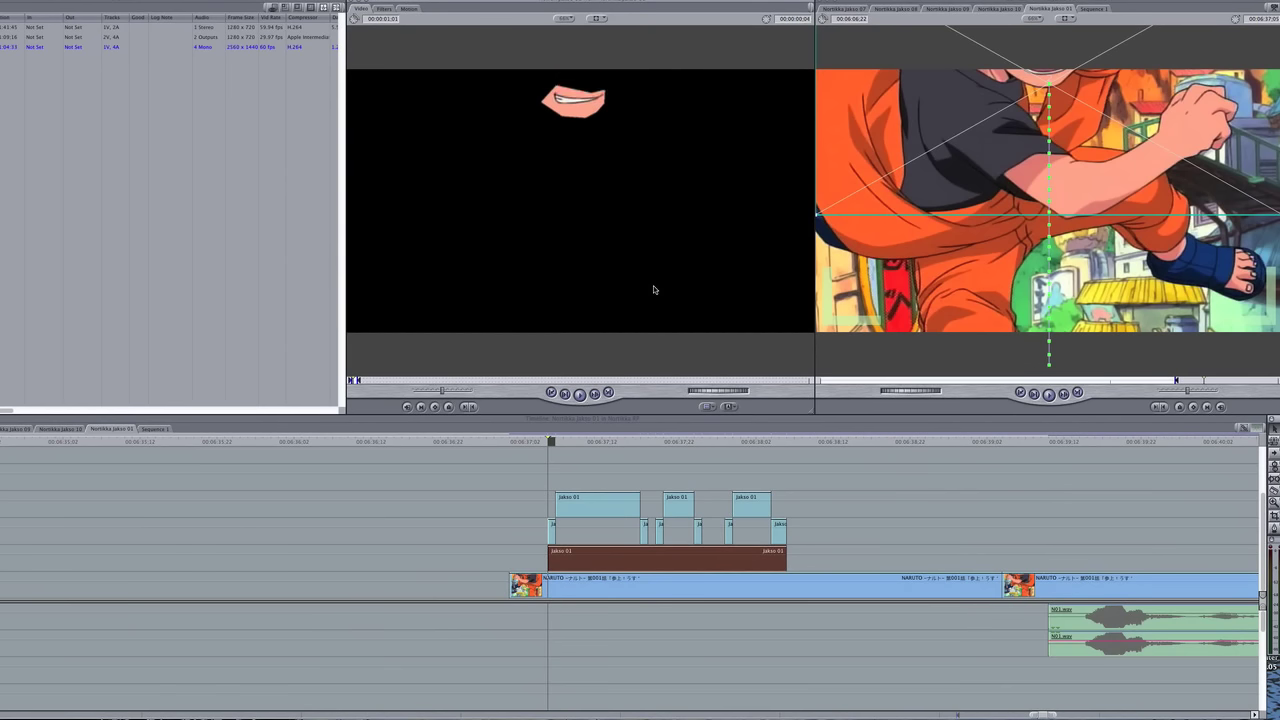
key(Right)
key(Right)
key(Right)
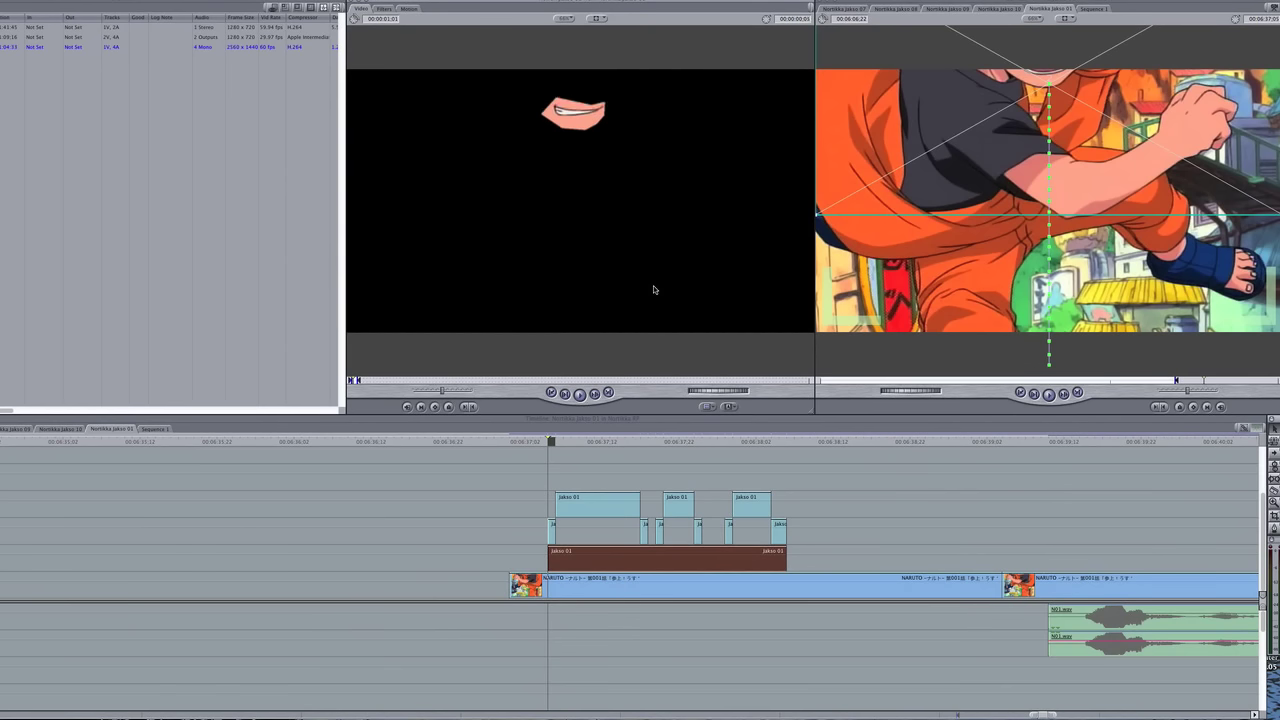
key(Right)
key(Right)
key(Right)
key(Right)
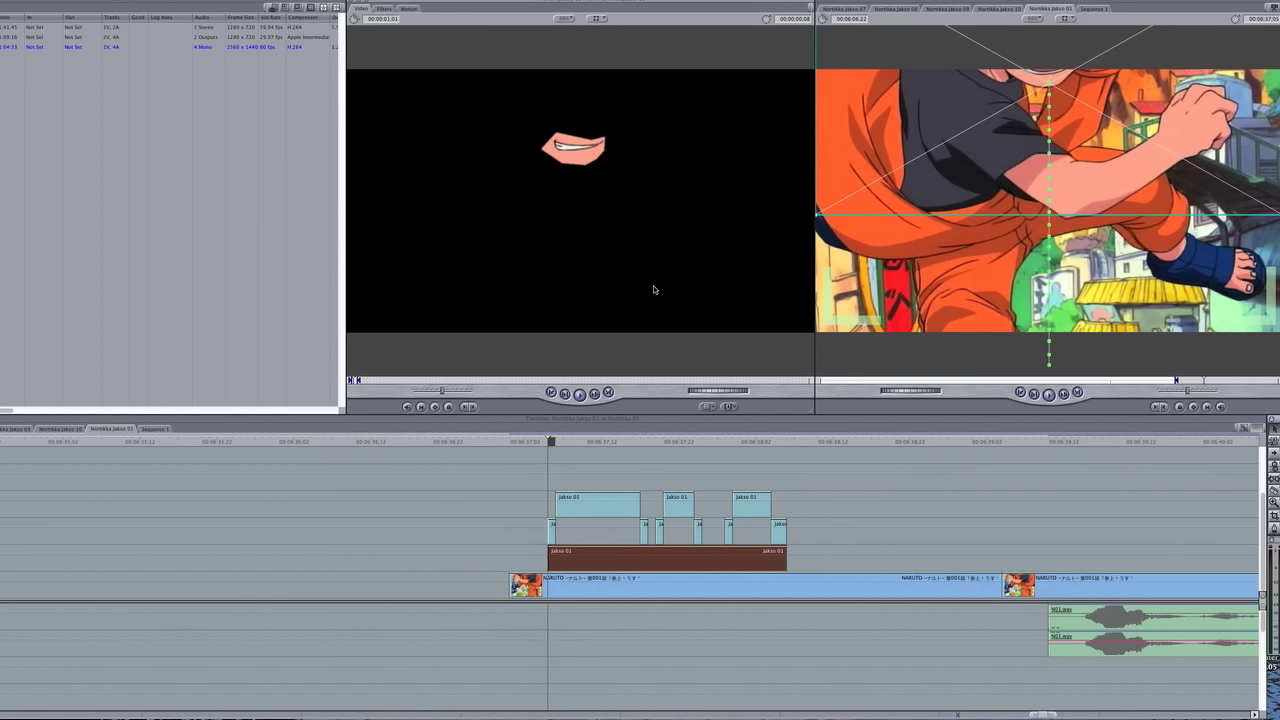
key(Right)
key(Right)
key(Right)
key(Right)
key(Right)
key(Right)
key(Right)
key(Right)
key(Right)
key(Right)
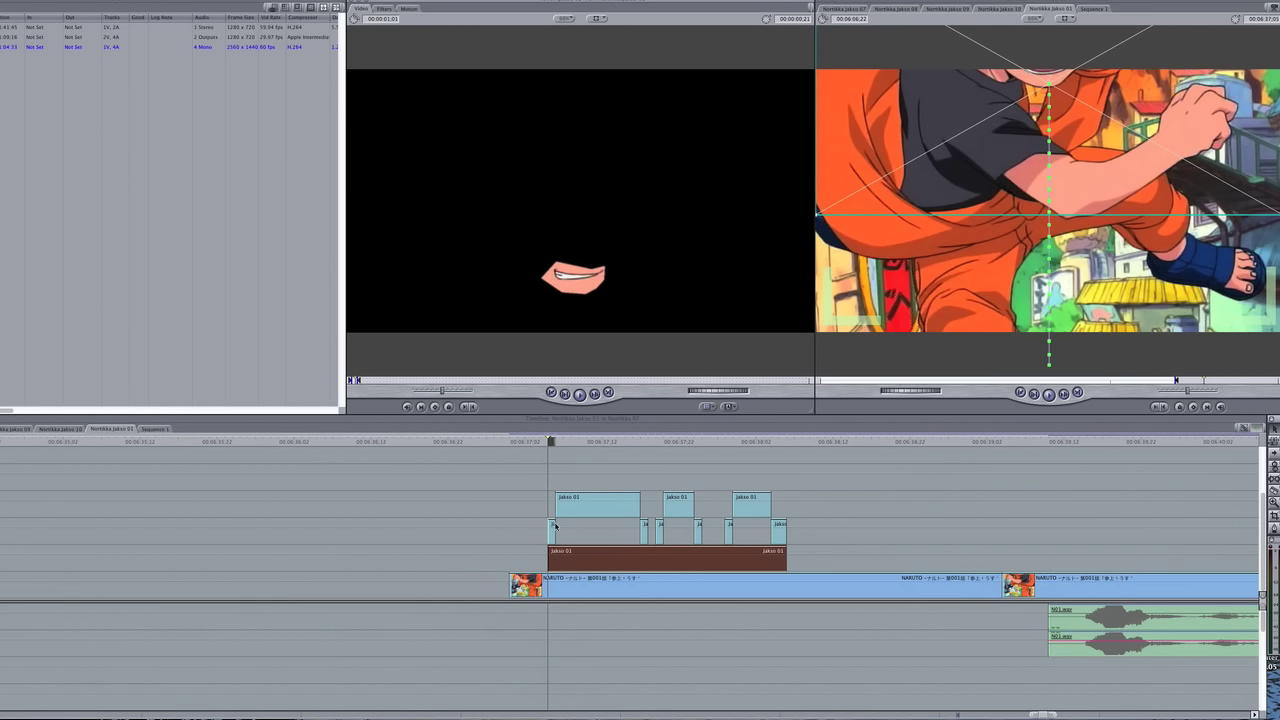
Open the short mouth clip at the playhead, above the long one, and examine its movement frame by frame.
key(Return)
key(Right)
key(Right)
key(Right)
key(Right)
key(Right)
key(Right)
key(Right)
key(Right)
key(Right)
key(Right)
key(Right)
key(Right)
key(Right)
key(Right)
key(Right)
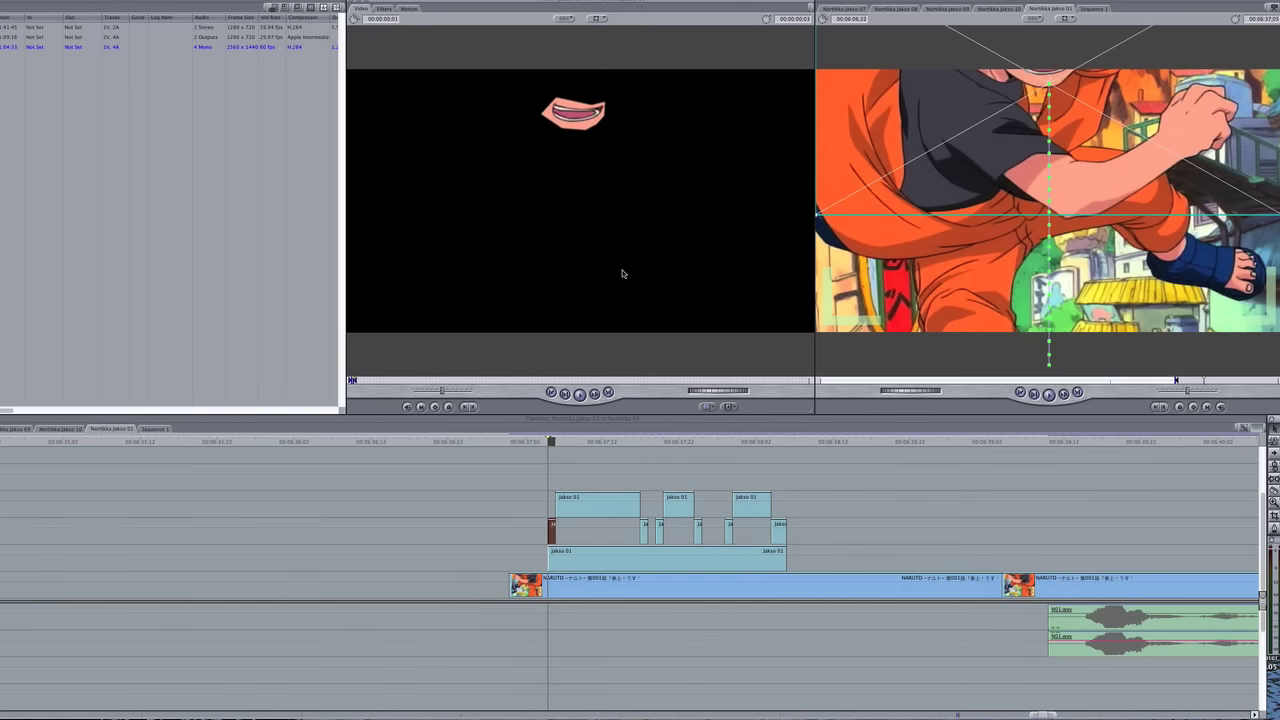
key(Right)
key(Right)
key(Right)
key(Right)
key(Right)
key(Right)
key(Right)
key(Right)
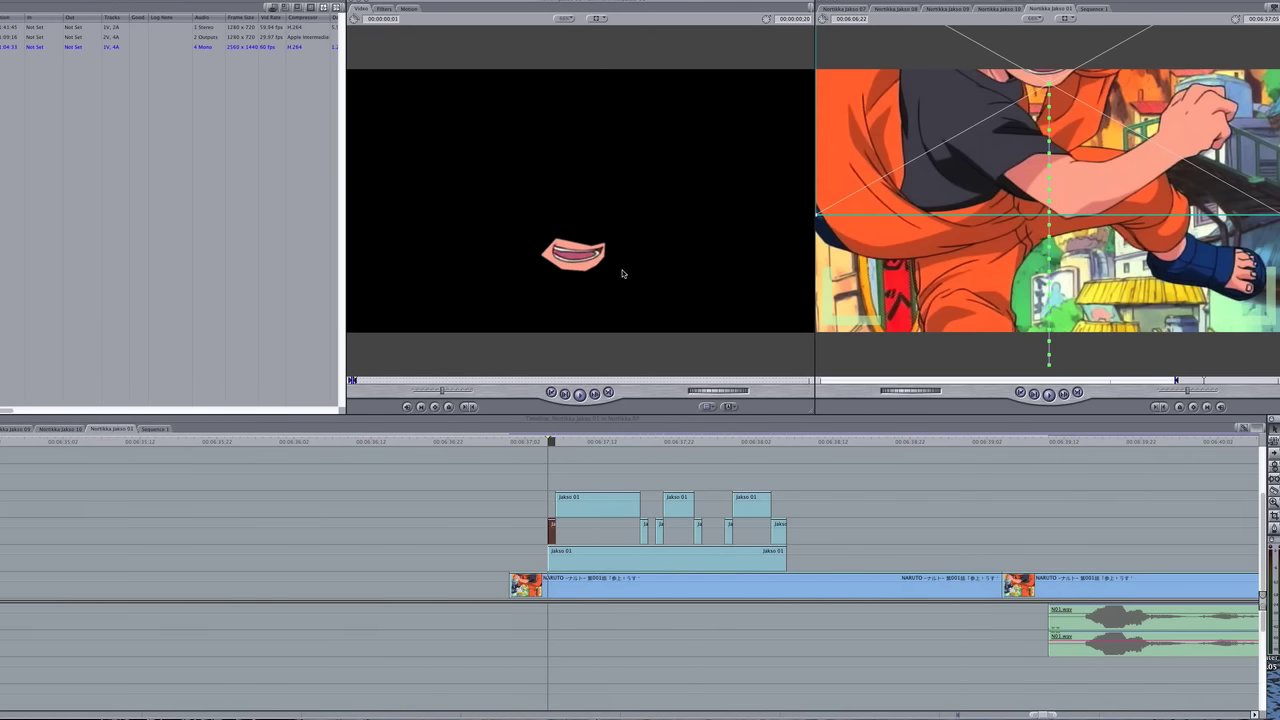
Open the first wide-open mouth clip on the uppermost used track and examine its movement frame by frame.
click(600, 509)
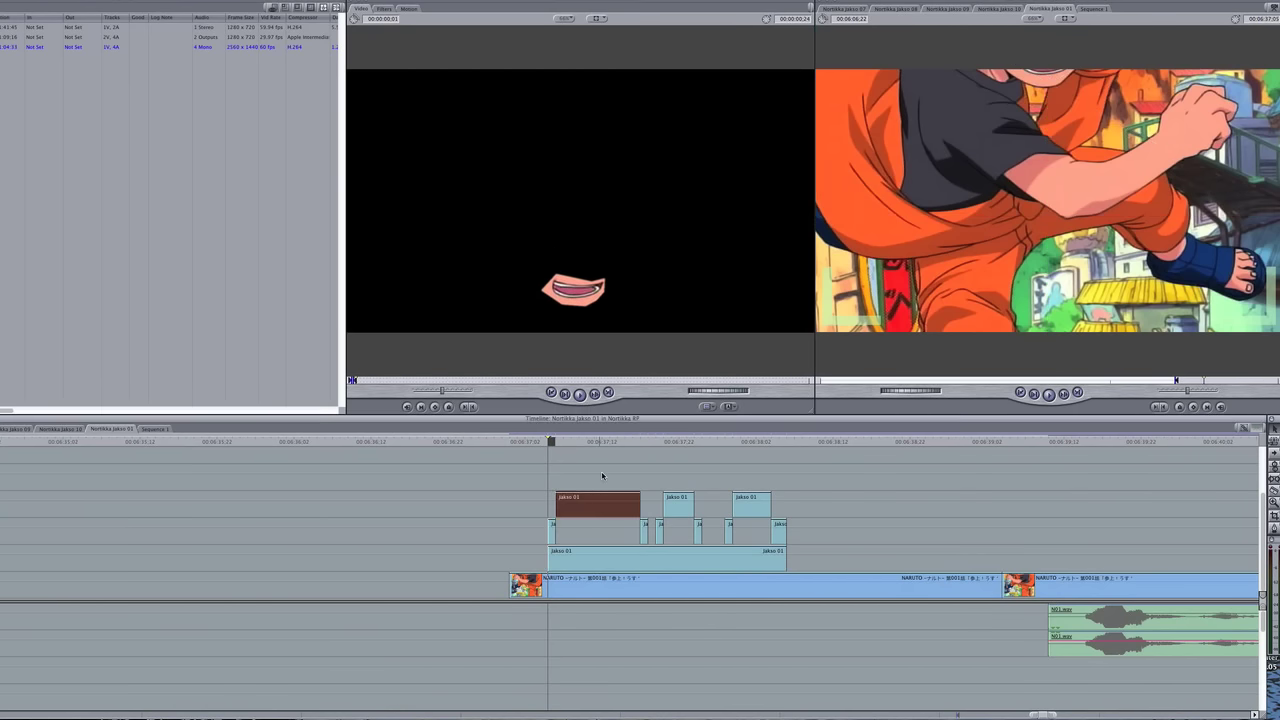
key(Return)
key(Right)
key(Right)
key(Right)
key(Right)
key(Right)
key(Right)
key(Right)
key(Right)
key(Right)
key(Right)
key(Right)
key(Right)
key(Right)
key(Right)
key(Right)
key(Right)
key(Right)
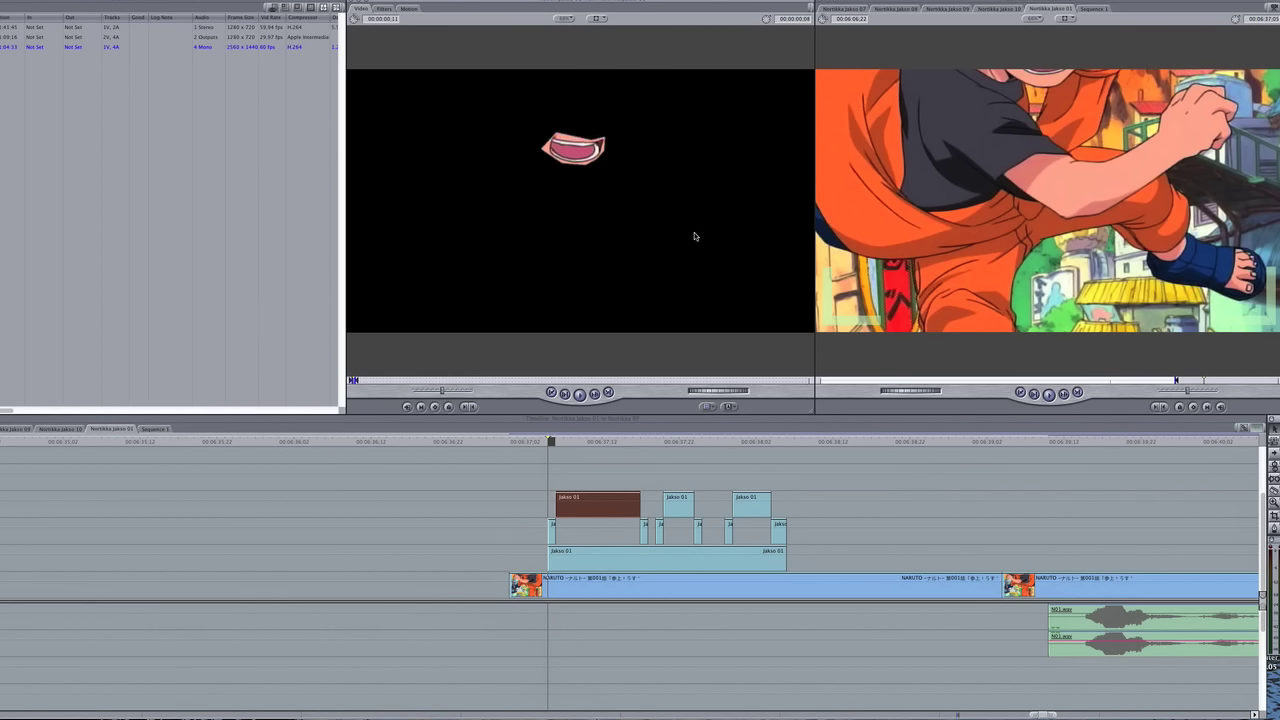
key(Right)
key(Right)
key(Right)
key(Right)
key(Right)
key(Right)
key(Right)
key(Right)
key(Right)
key(Right)
key(Right)
key(Right)
key(Right)
key(Right)
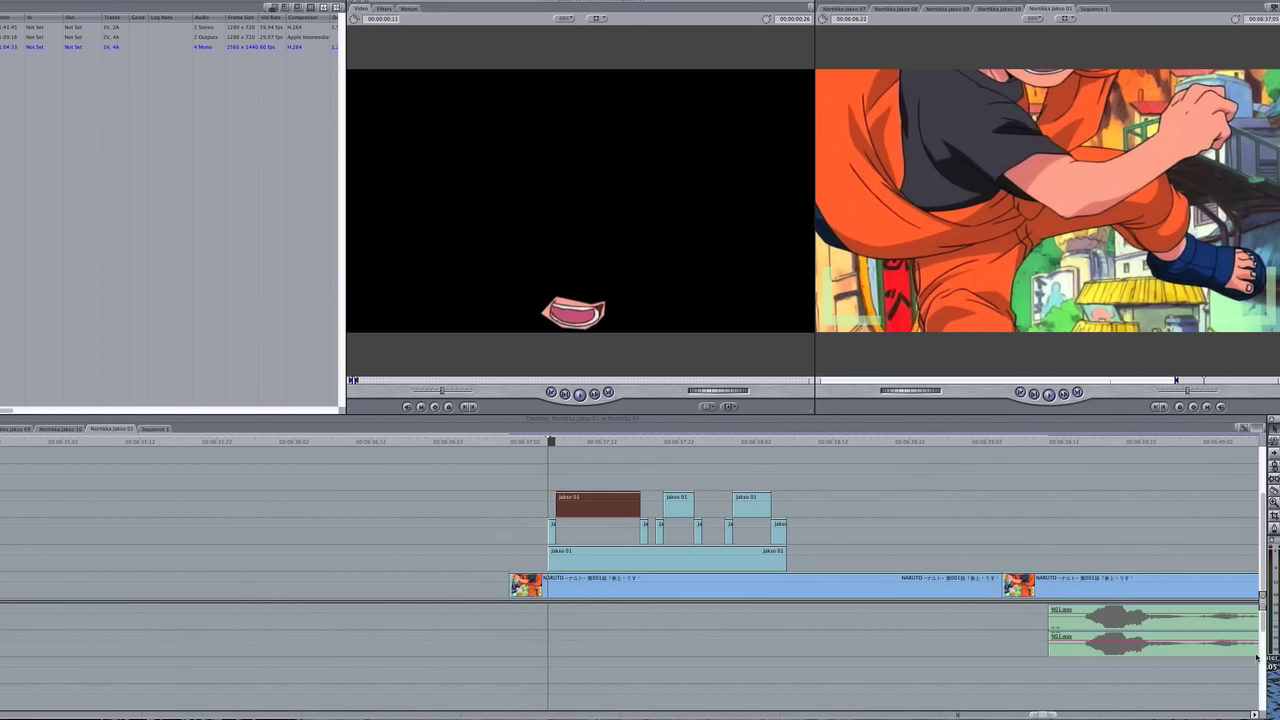
Try the voice audio clip beneath the first shot's mouth clips and play the shot to check the lip sync.
drag(1120, 622, 590, 628)
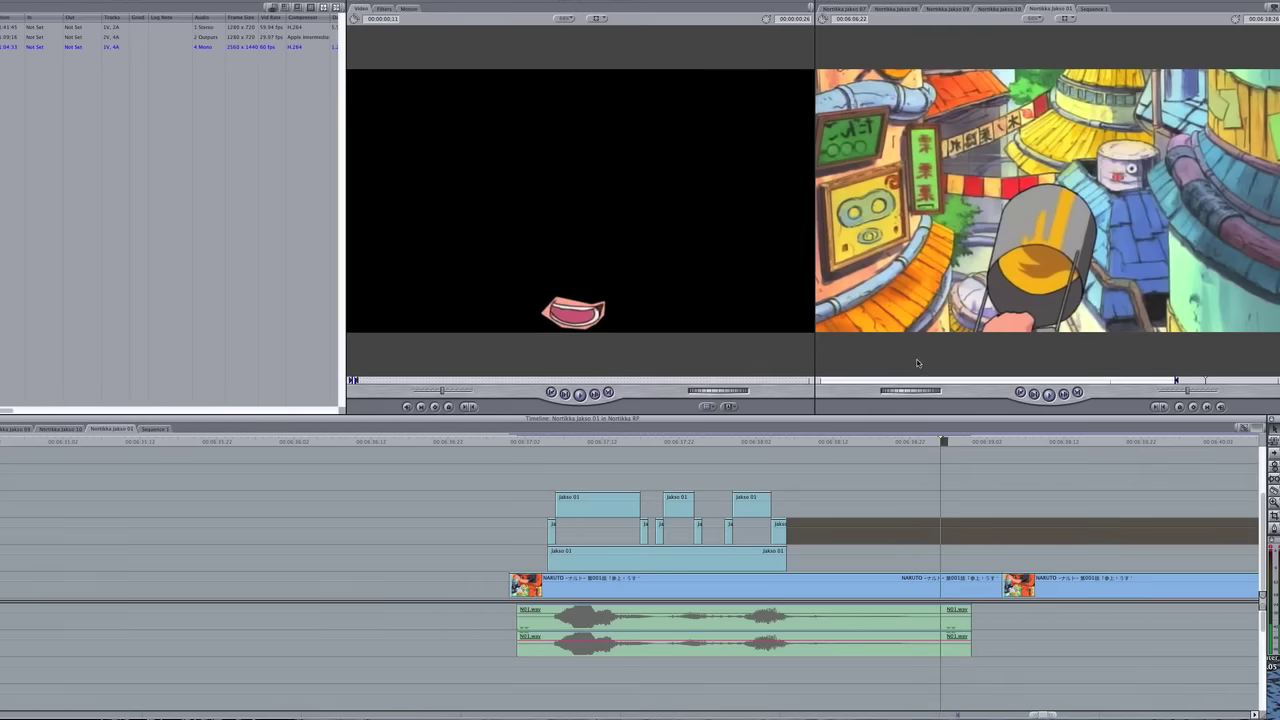
key(shift+i)
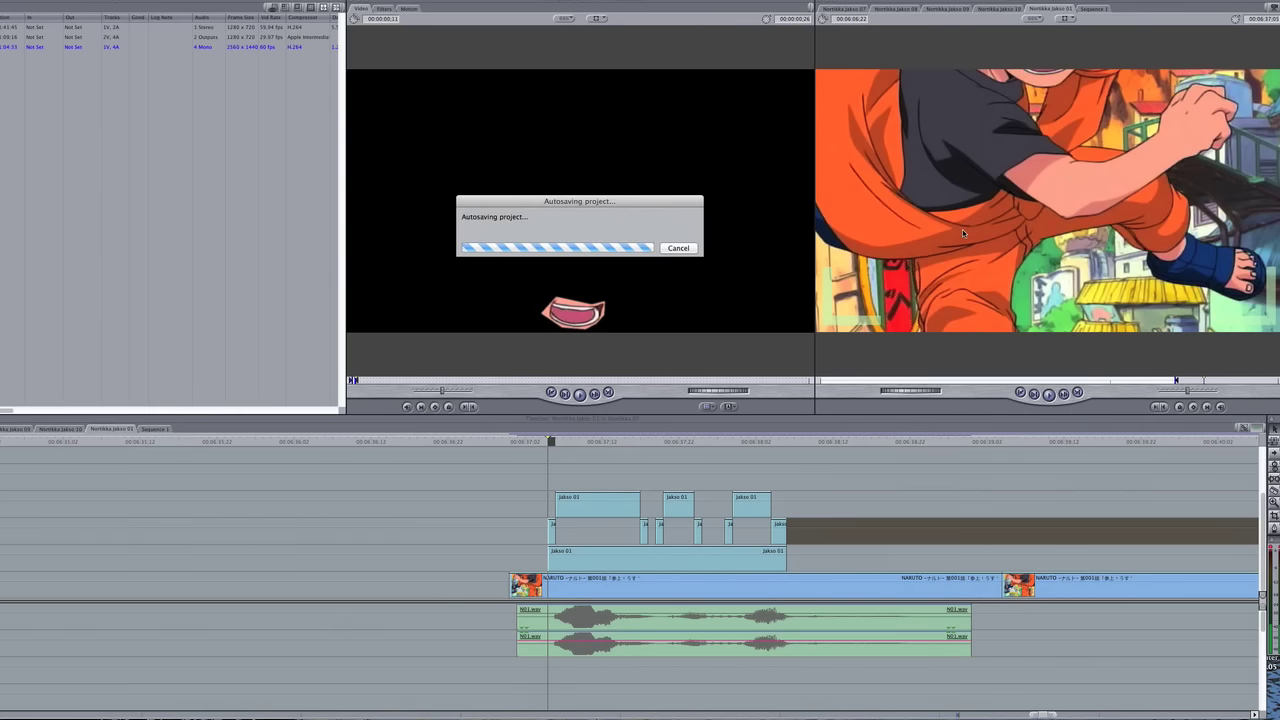
key(space)
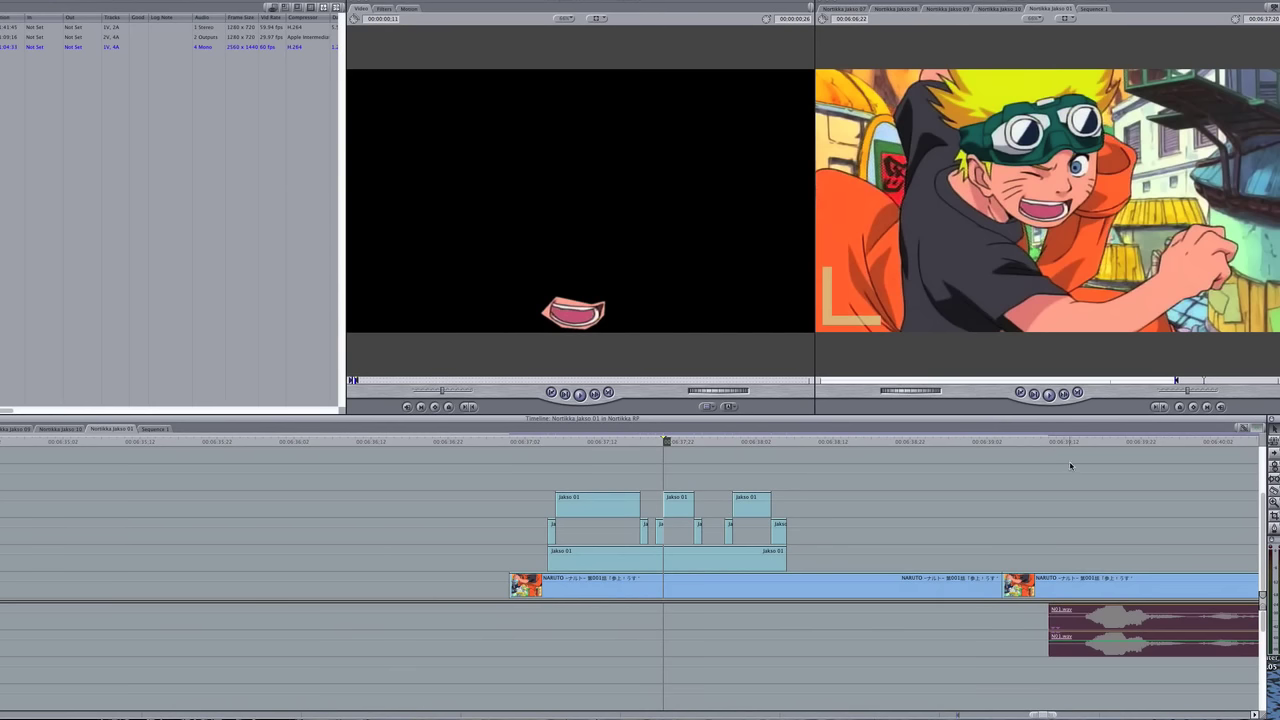
Browse the episode's earlier timeline sections and show the close-up of the old man with the pipe.
click(1274, 502)
alt+click(587, 537)
alt+click(587, 537)
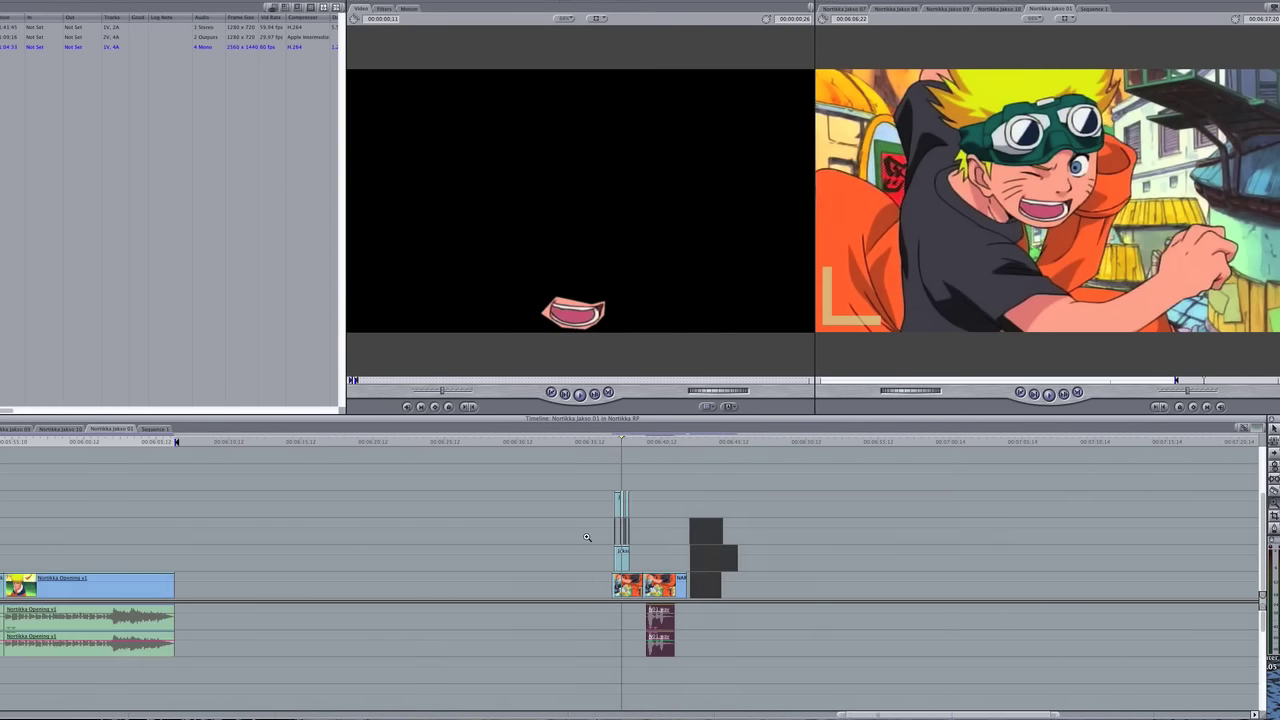
alt+click(587, 537)
scroll(587, 537, left, 15)
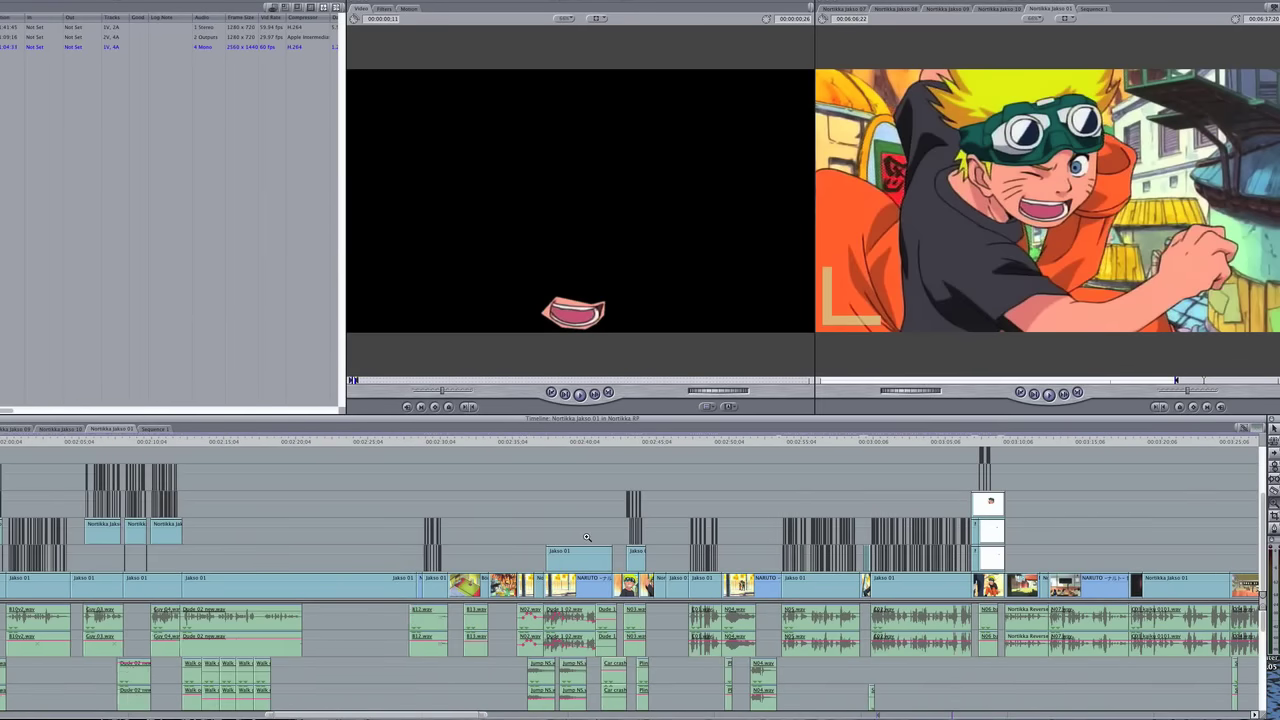
scroll(587, 537, left, 5)
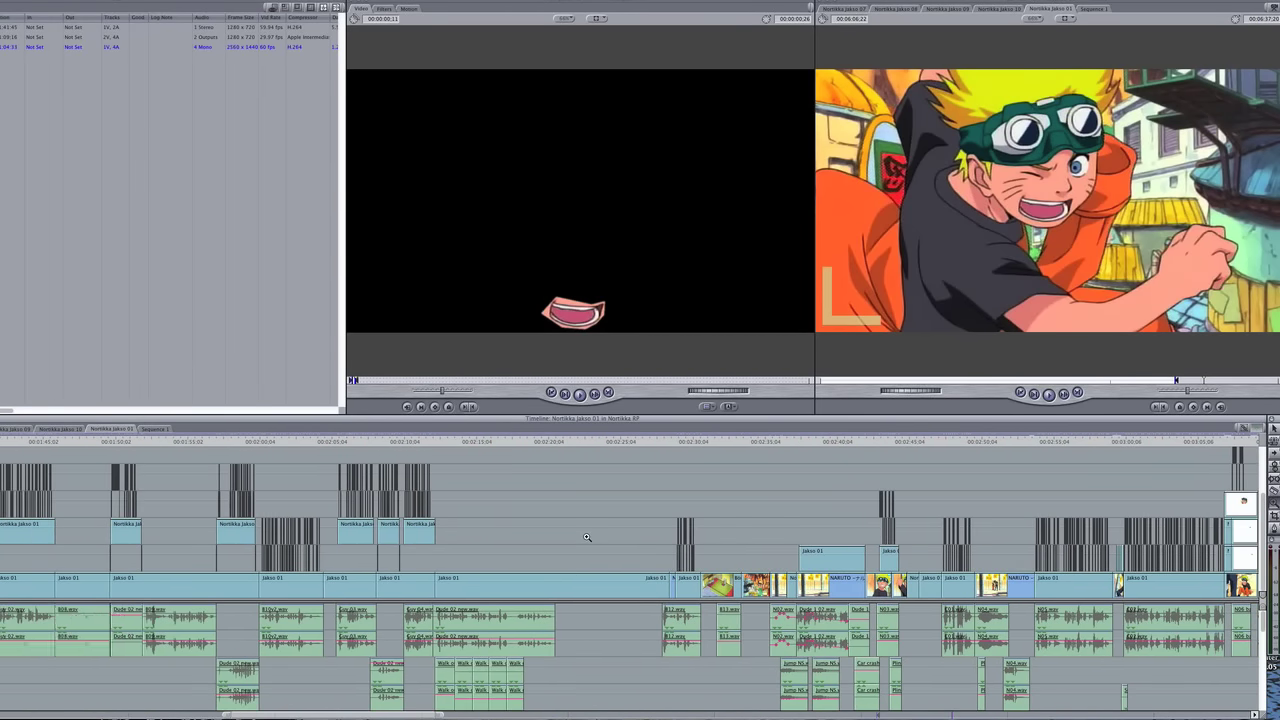
scroll(587, 537, right, 8)
scroll(587, 537, left, 5)
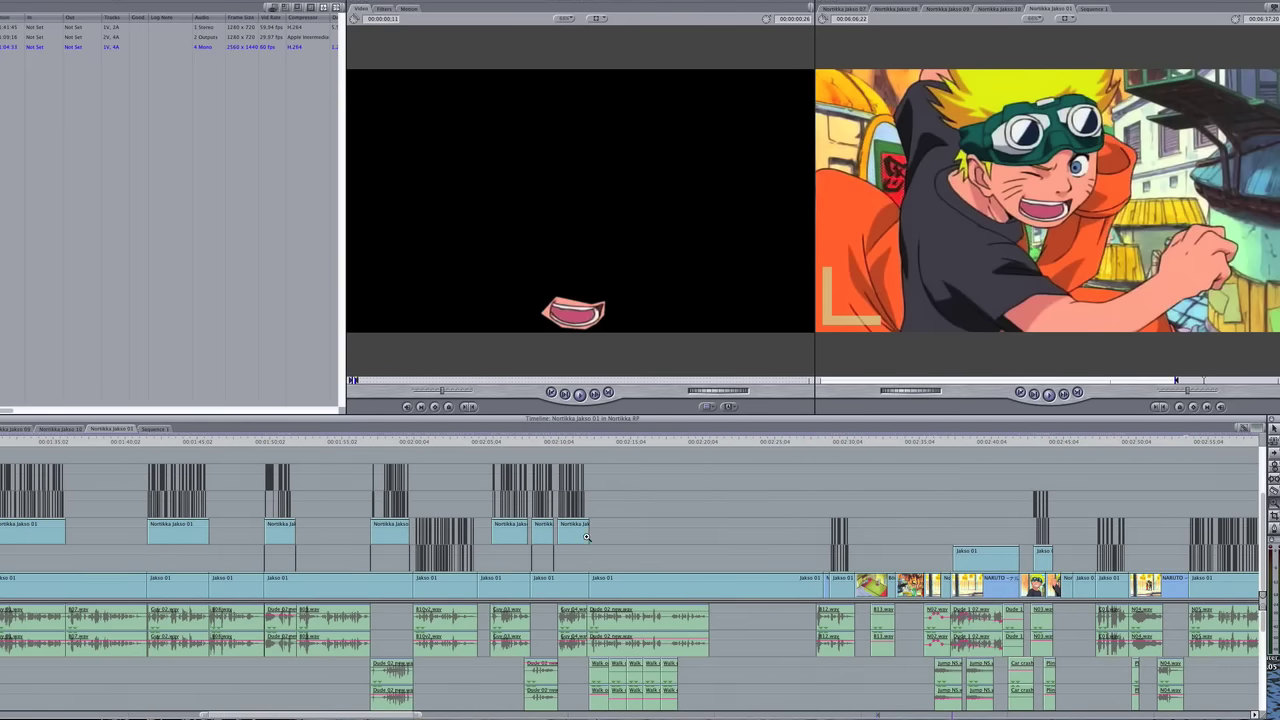
click(838, 446)
Go back to the two-men hall shot and place the playhead at the start of the long B11.wav clip.
scroll(838, 446, right, 2)
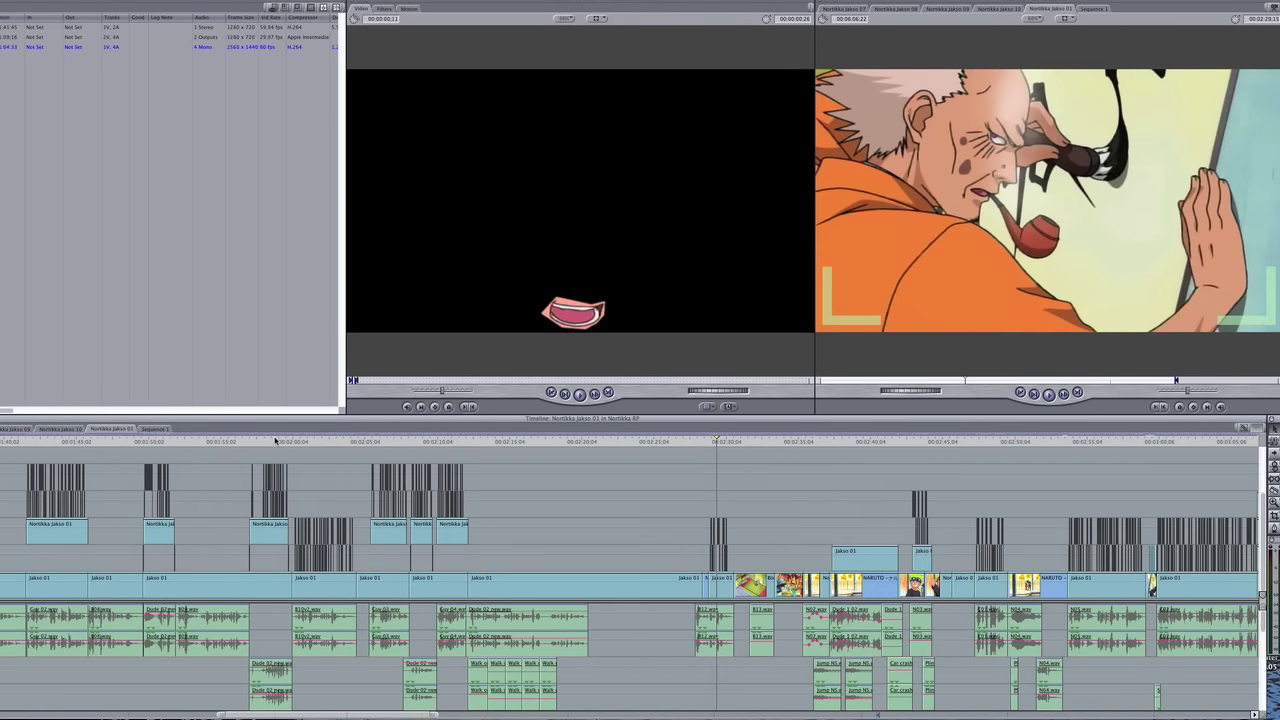
scroll(719, 467, left, 3)
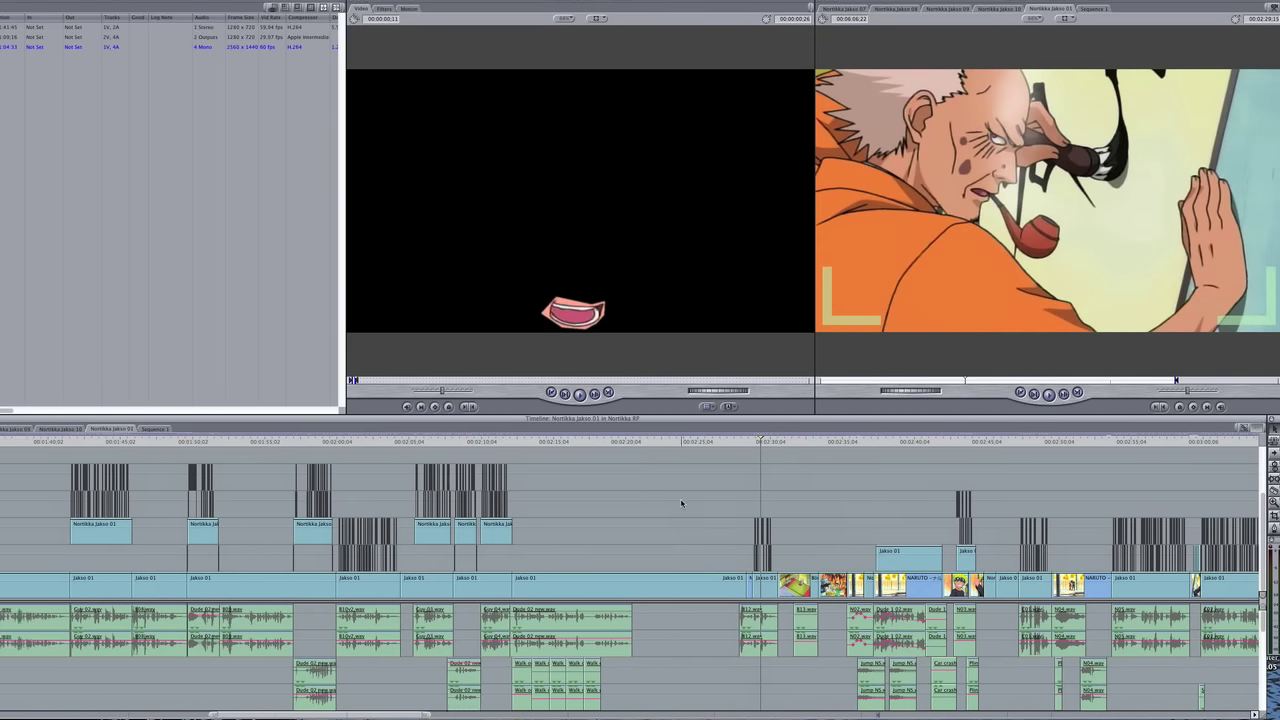
click(594, 441)
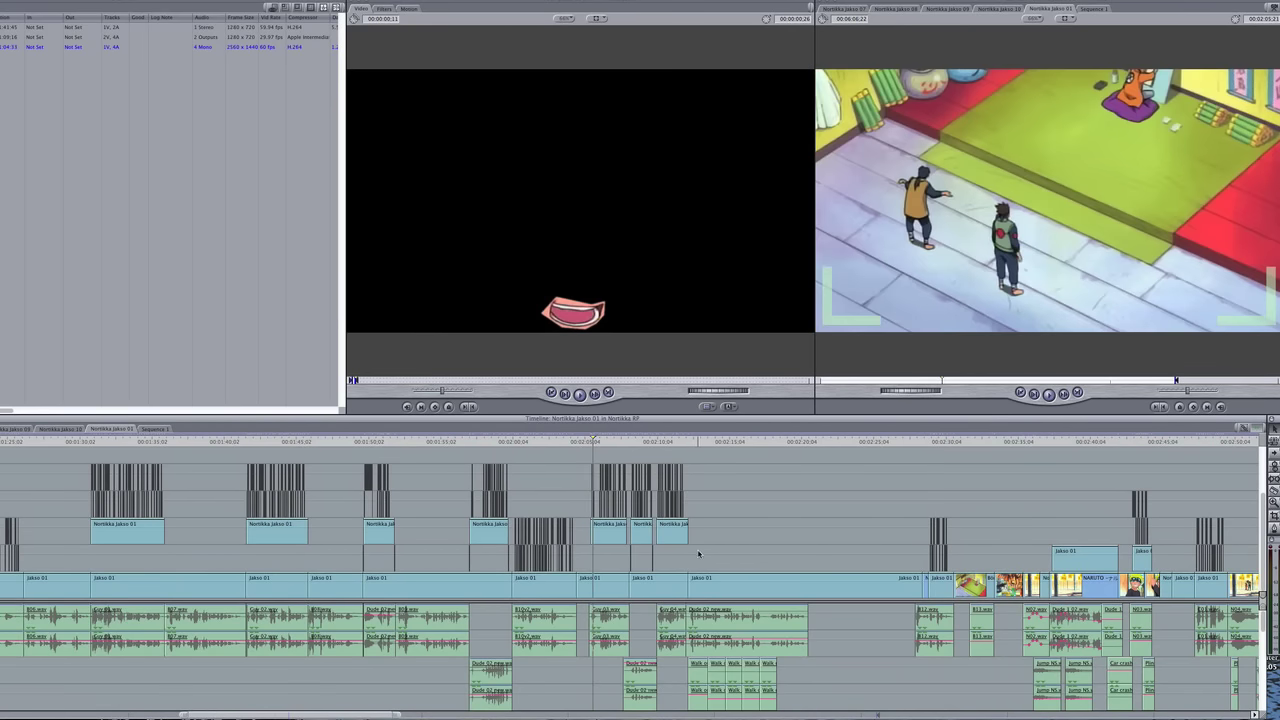
scroll(787, 632, down, 3)
scroll(754, 622, left, 1)
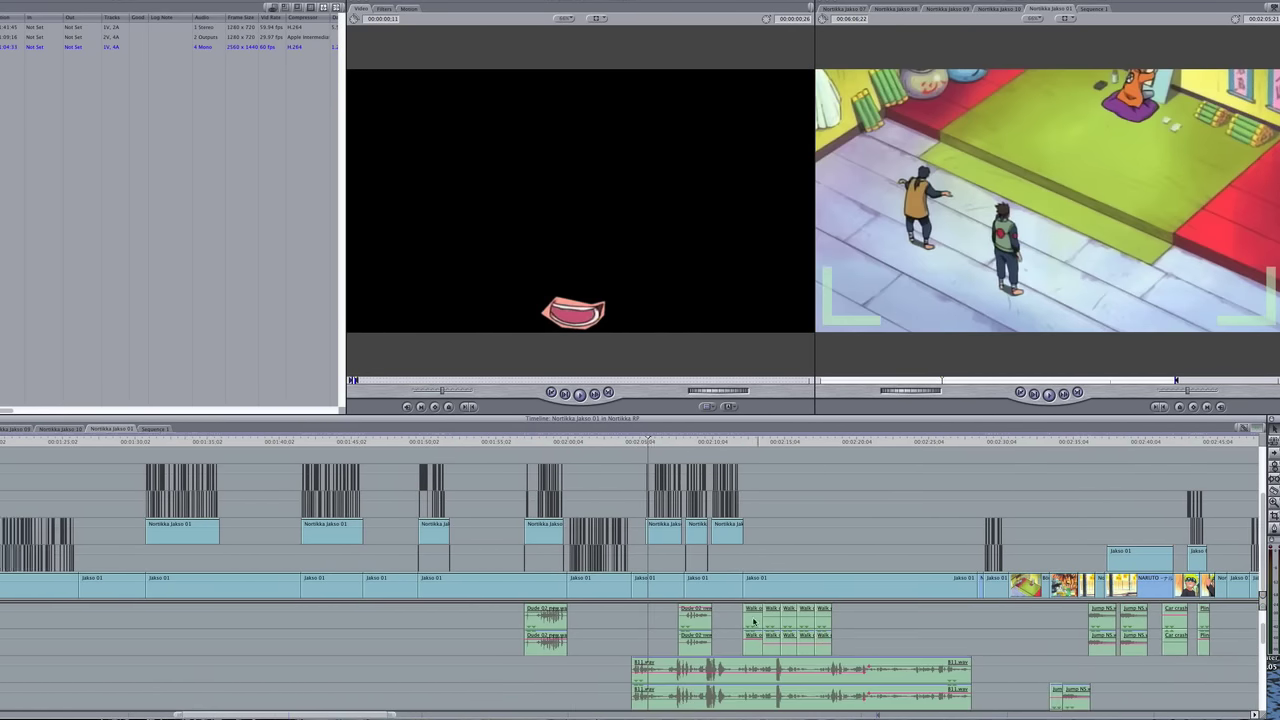
click(632, 443)
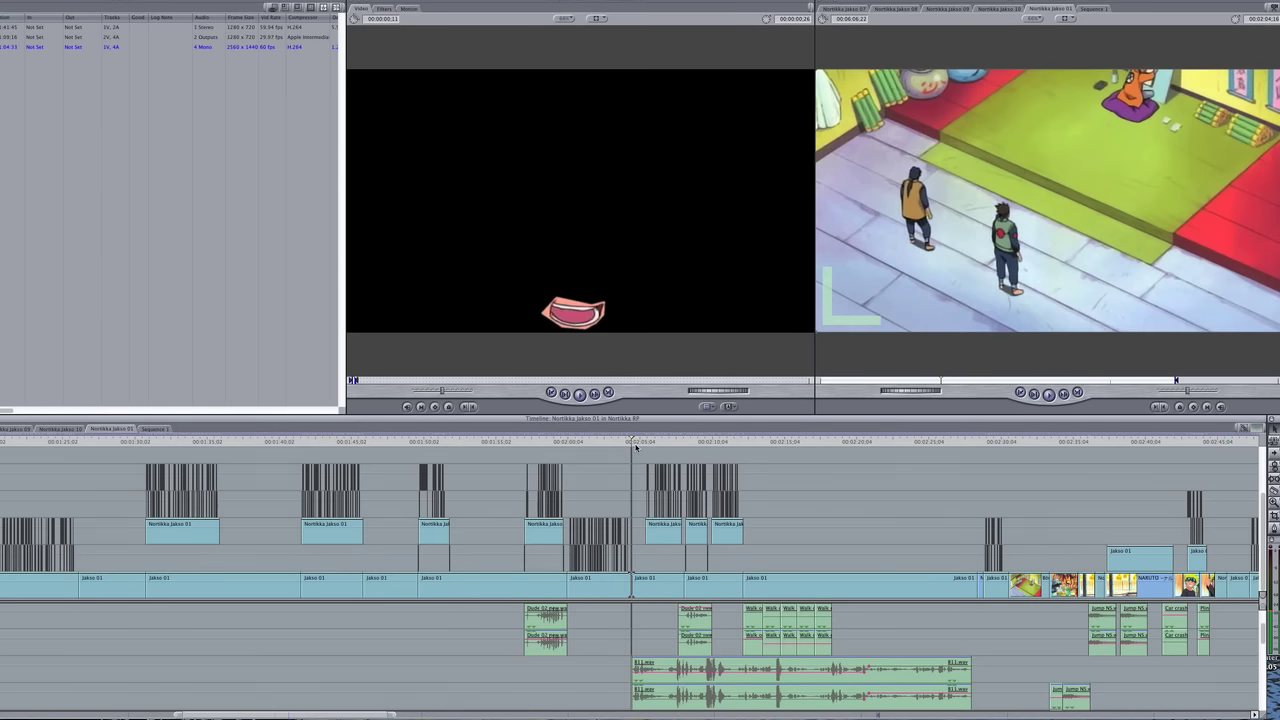
Open the long B11.wav voice clip in the viewer and listen to it.
click(808, 666)
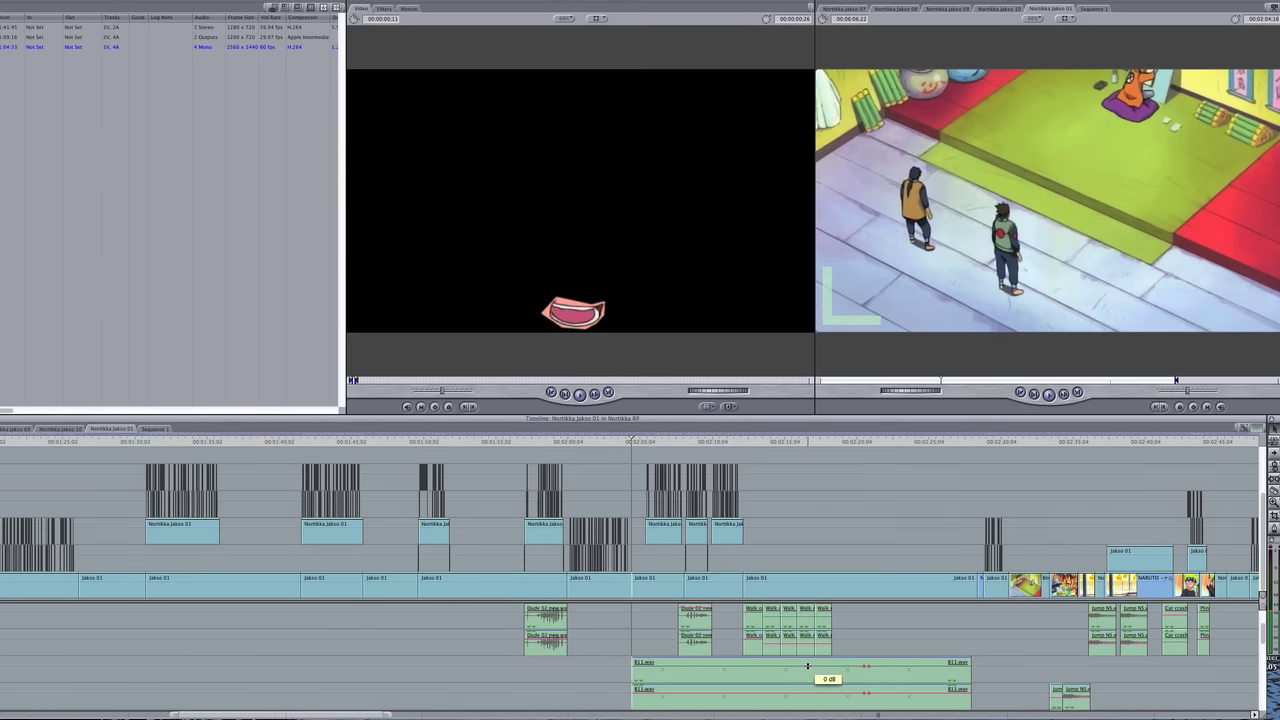
double_click(808, 674)
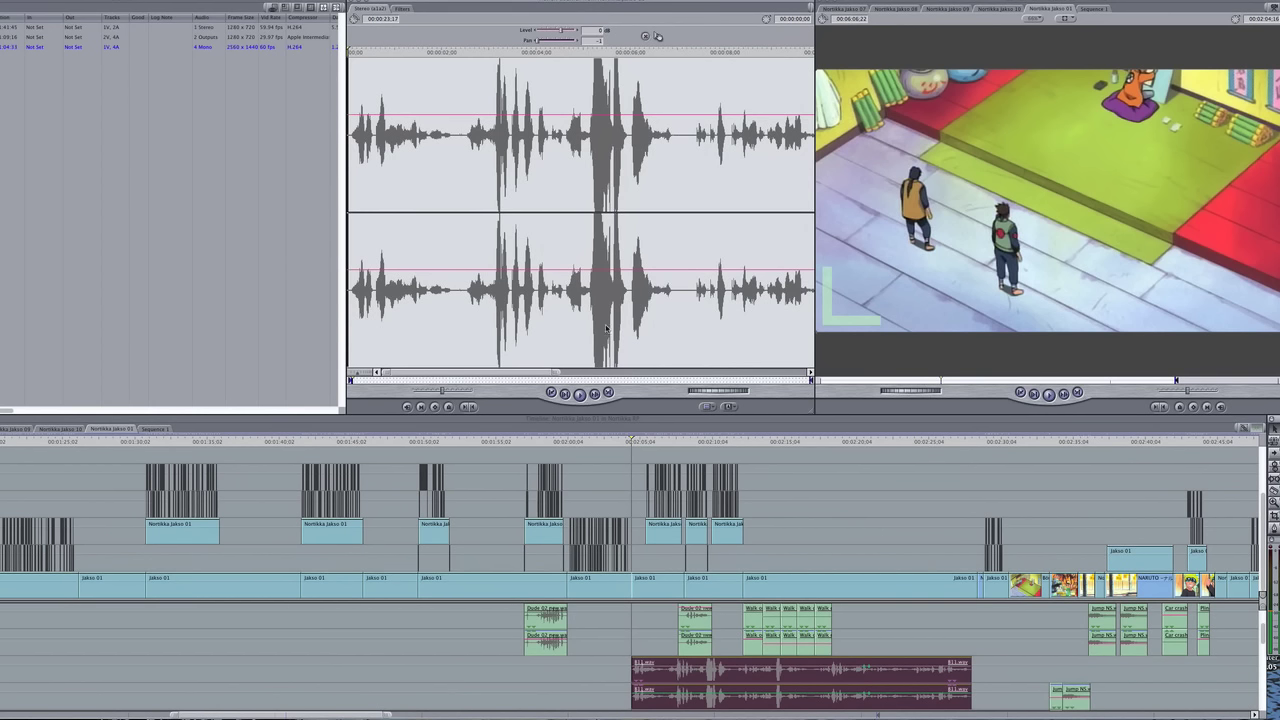
click(580, 394)
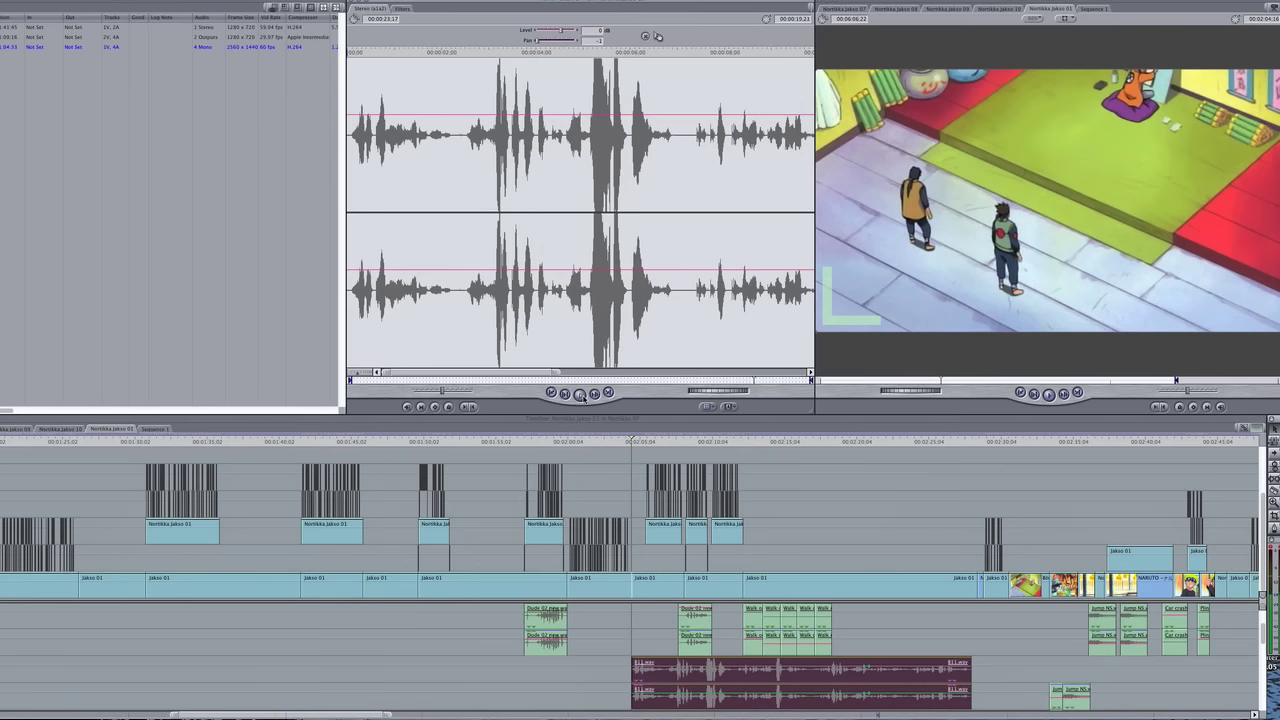
click(580, 394)
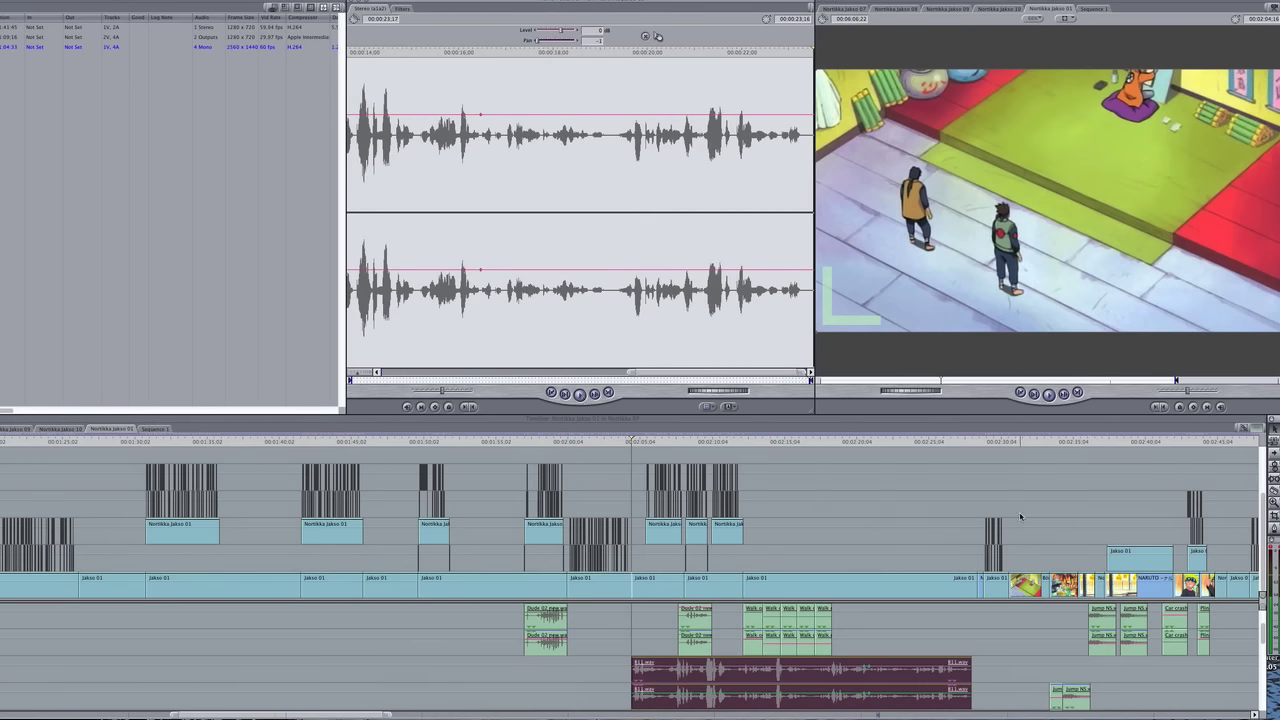
Deselect the voice clip and move the playhead past its end to the old man's pipe close-up.
scroll(884, 449, right, 4)
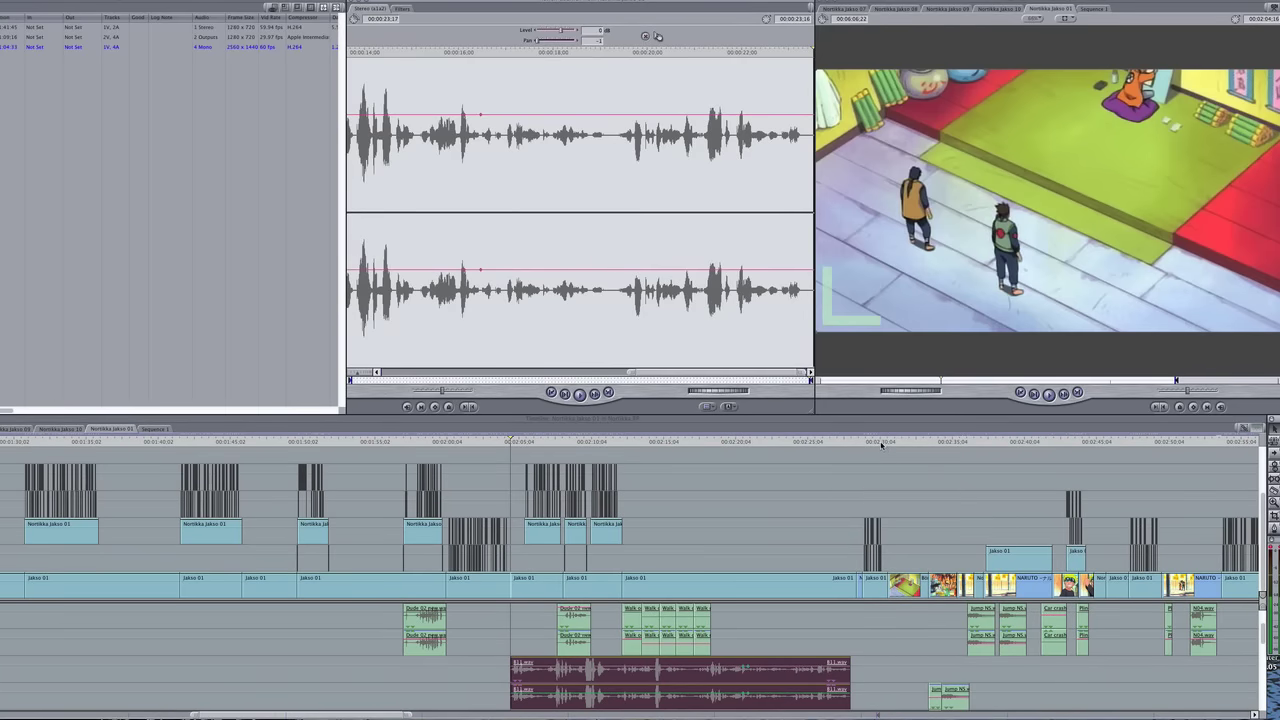
click(831, 543)
click(855, 442)
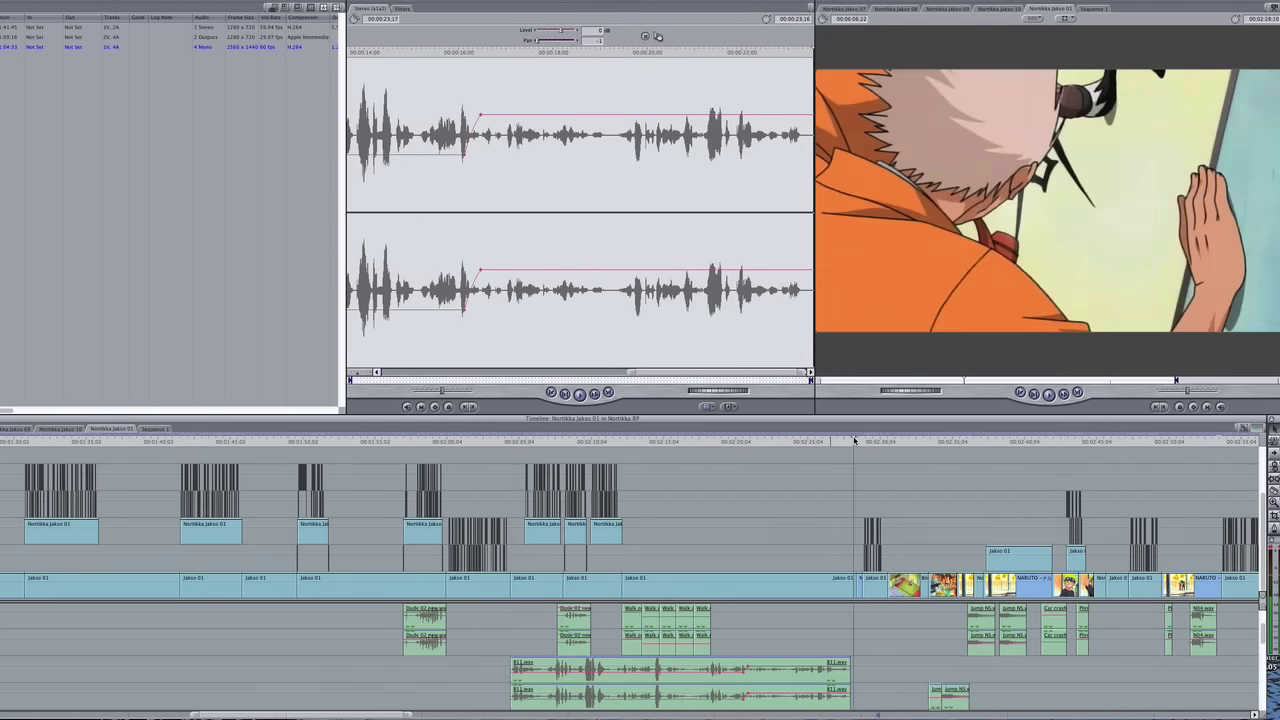
scroll(930, 519, right, 3)
scroll(930, 519, right, 3)
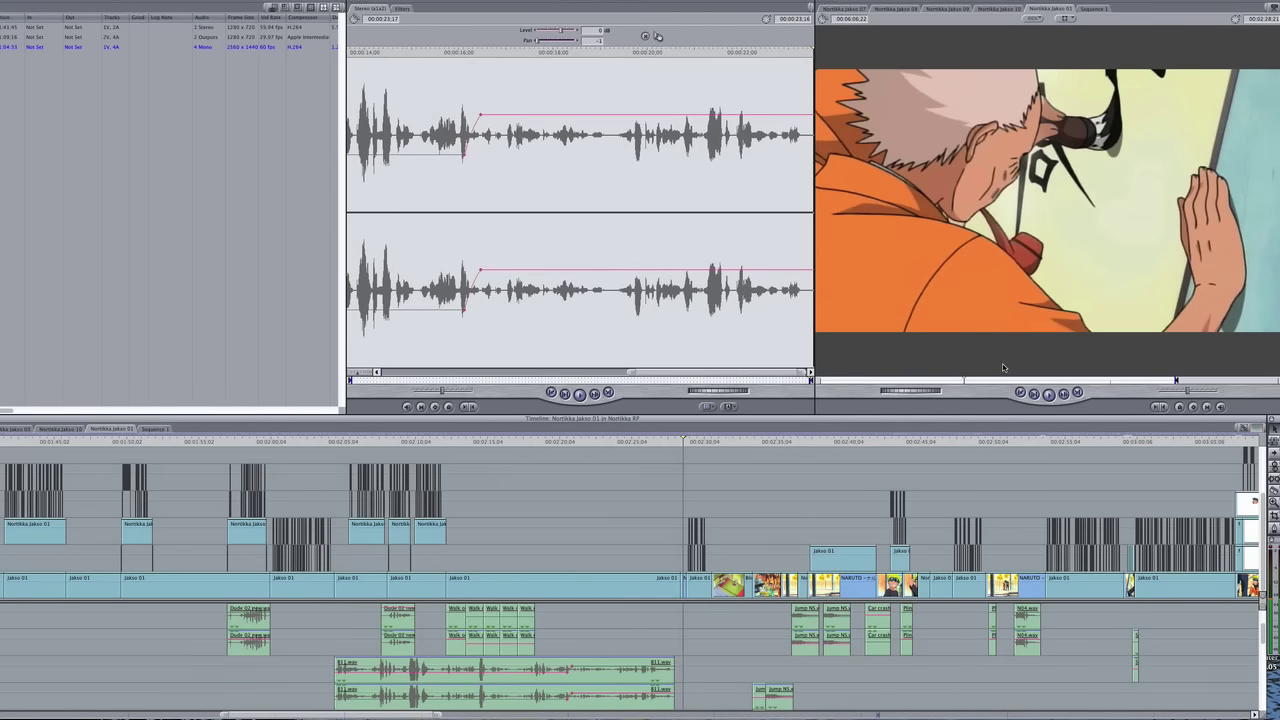
Examine the old man shot's base Jakso 01 clip and the two short mouth clips beside the playhead in the viewer.
click(1274, 502)
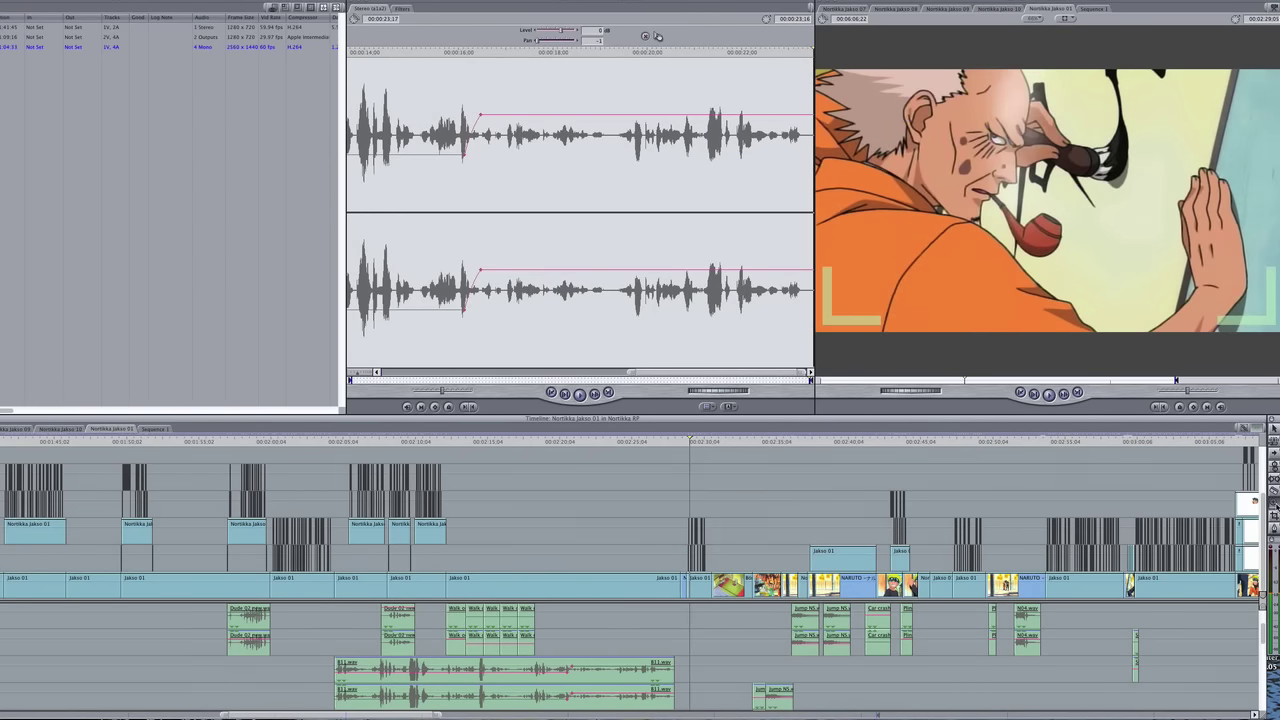
click(700, 495)
click(765, 517)
click(765, 517)
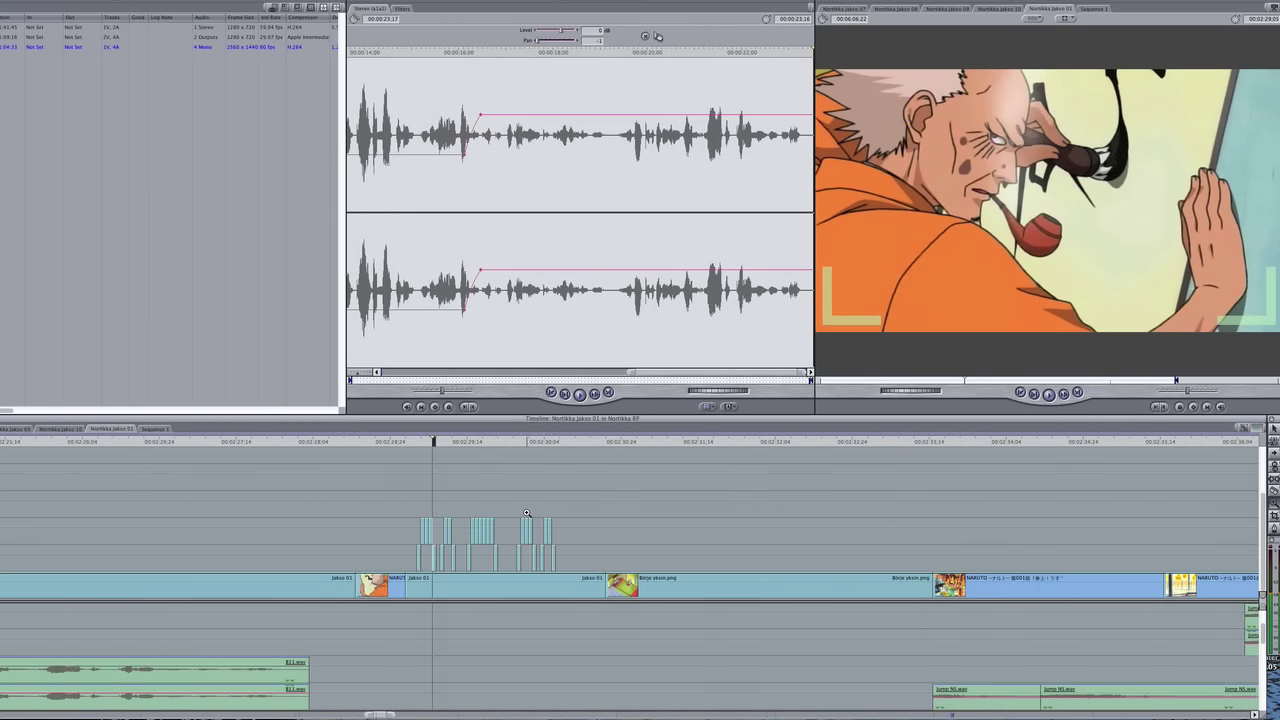
click(765, 517)
scroll(640, 560, left, 3)
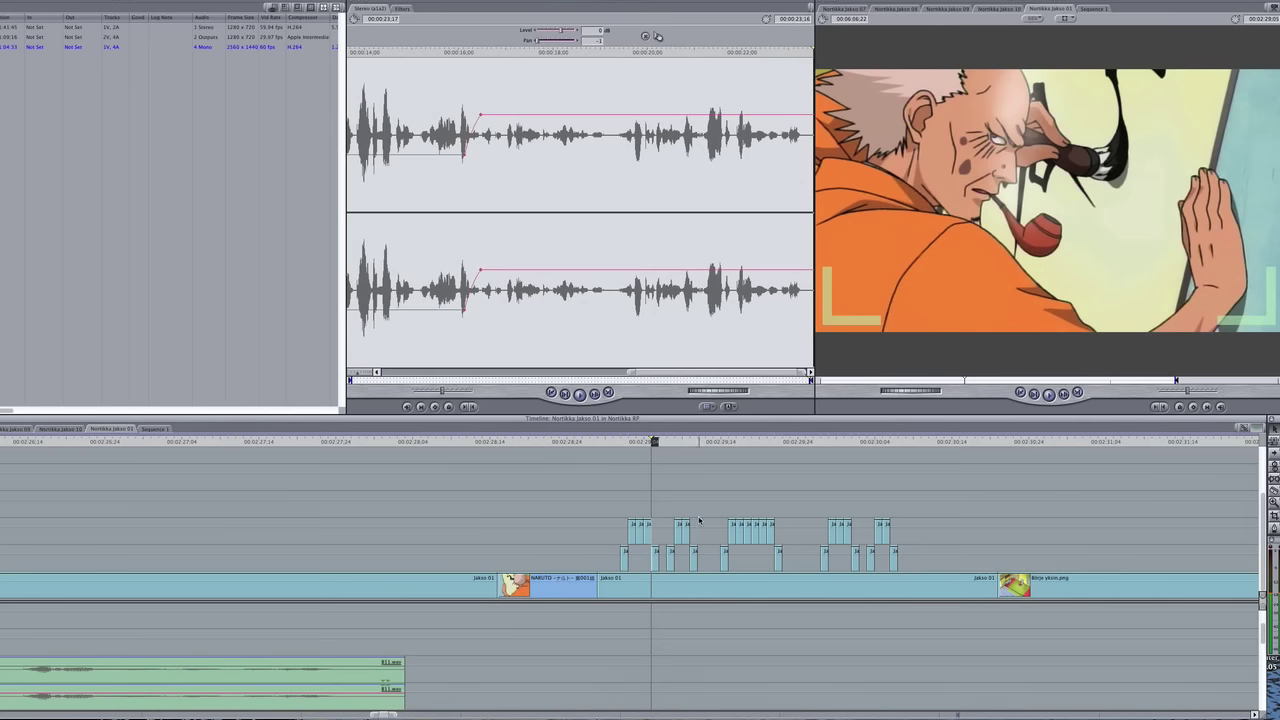
double_click(651, 593)
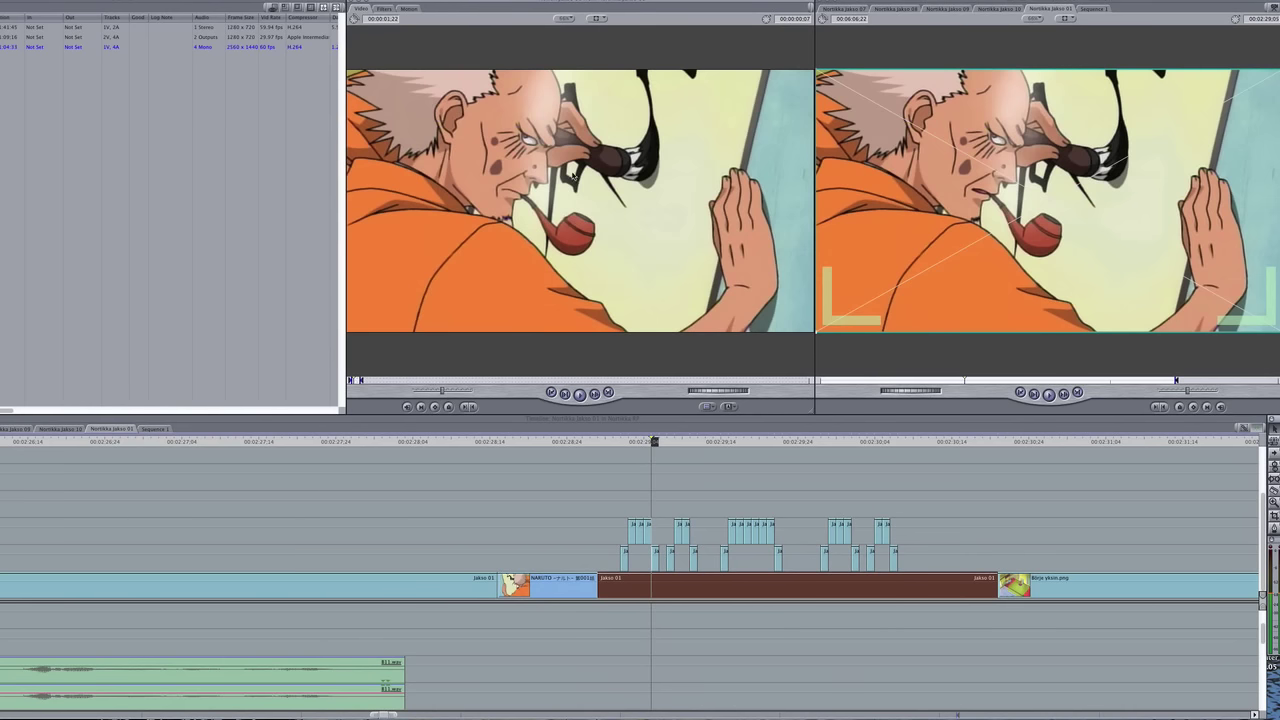
double_click(657, 559)
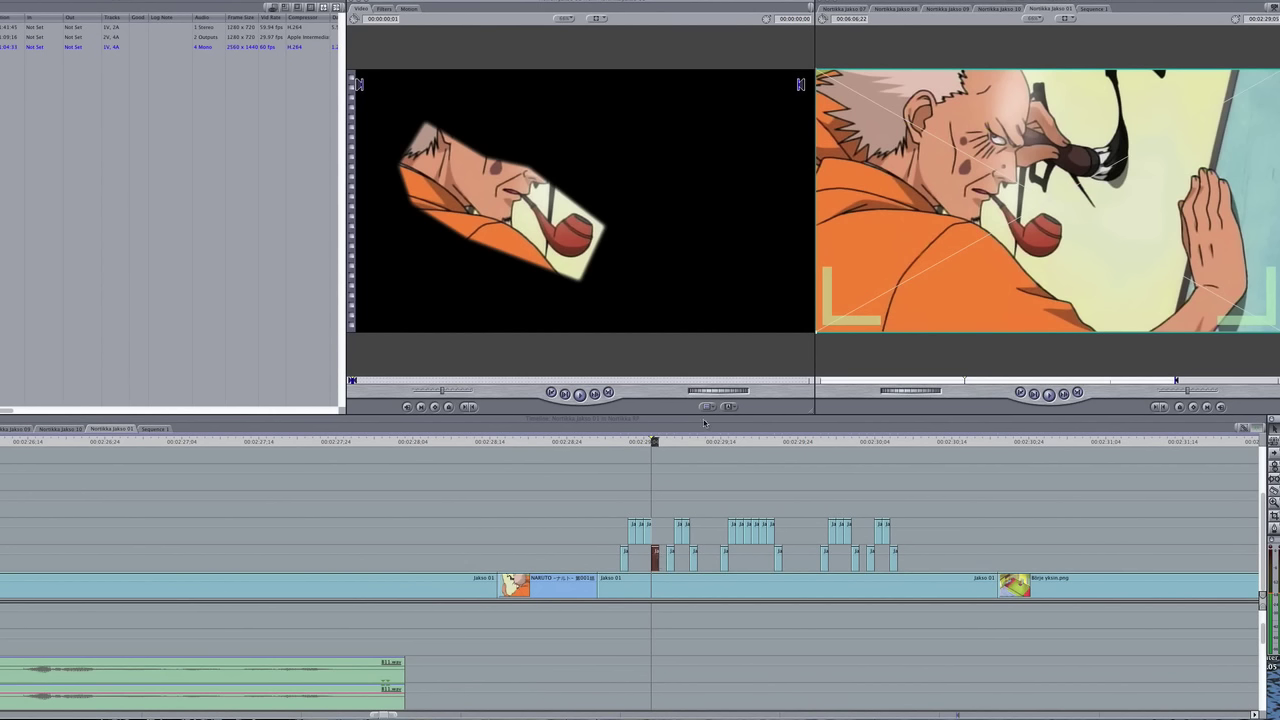
double_click(648, 534)
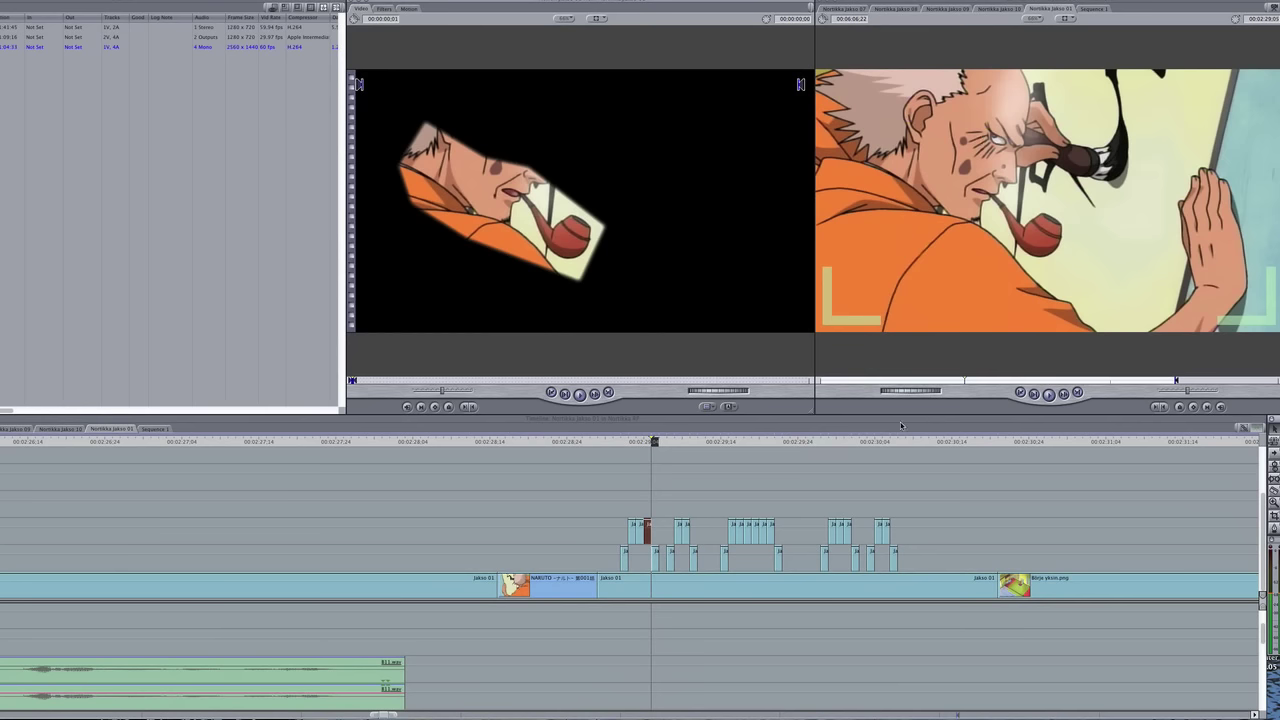
Scrub forward through the following shots to the close-up of the grinning character with the headband.
scroll(1205, 491, right, 3)
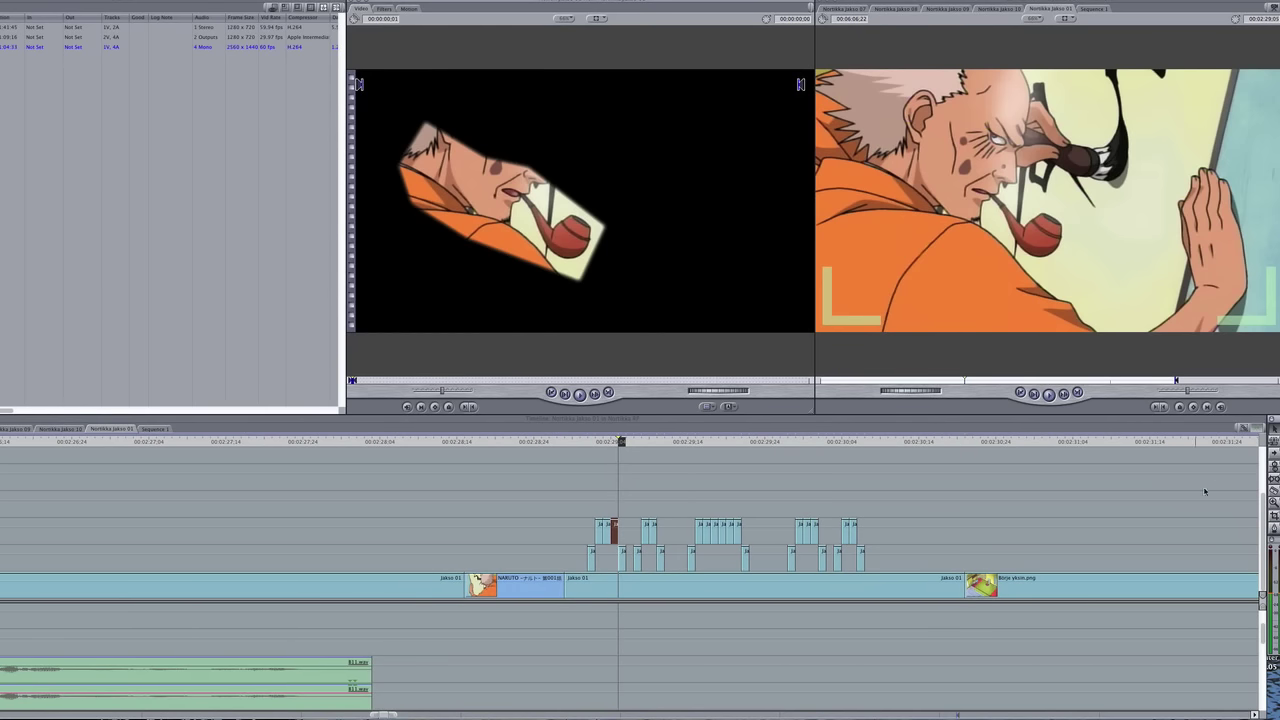
scroll(500, 459, down, 5)
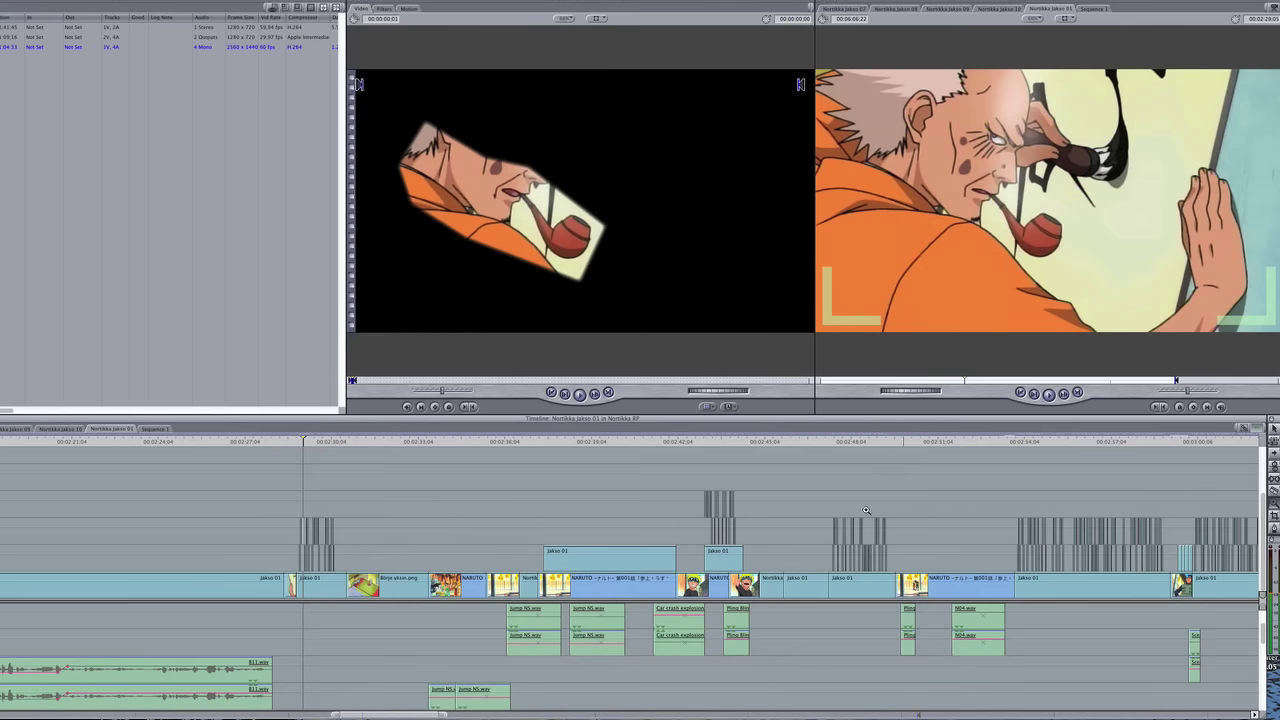
drag(486, 441, 829, 444)
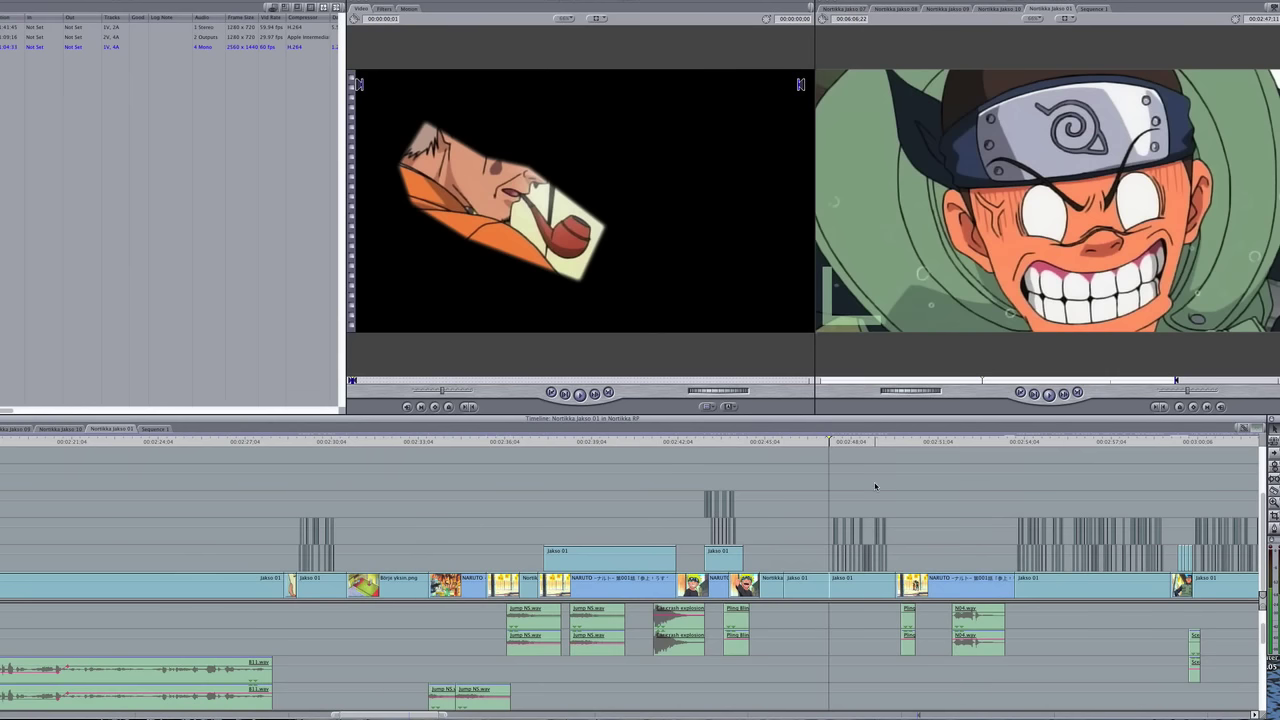
scroll(875, 492, right, 2)
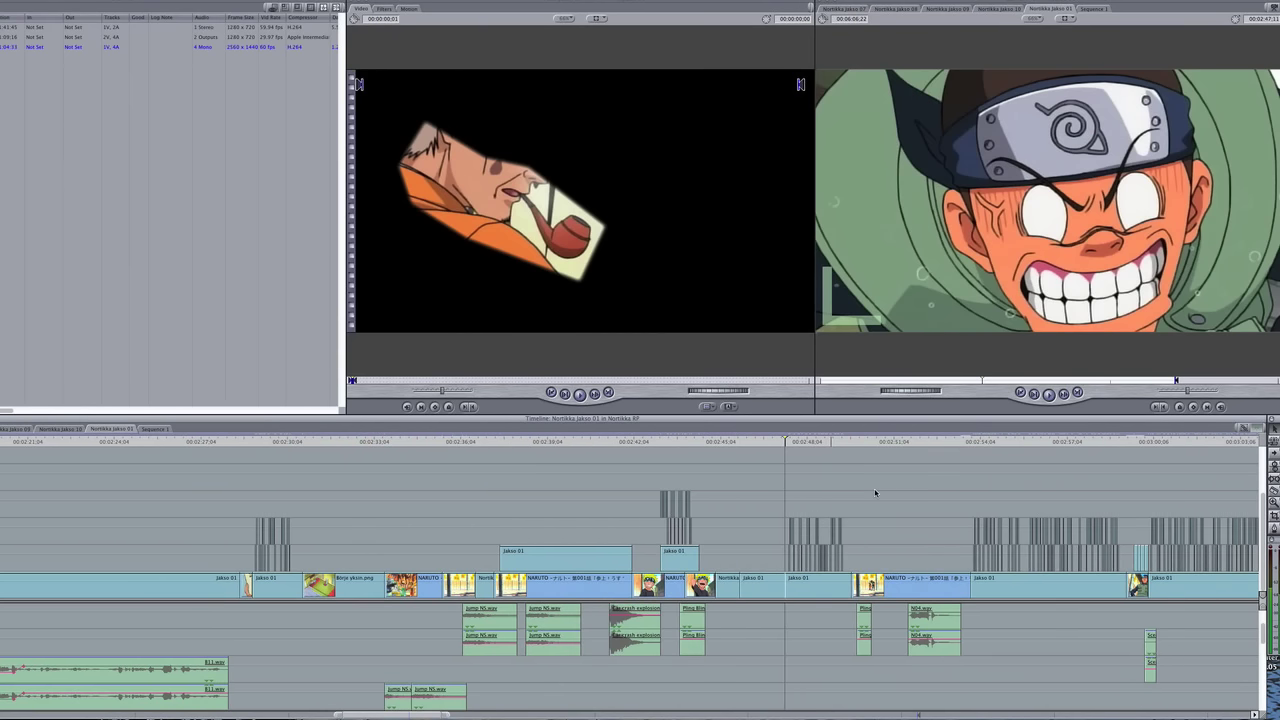